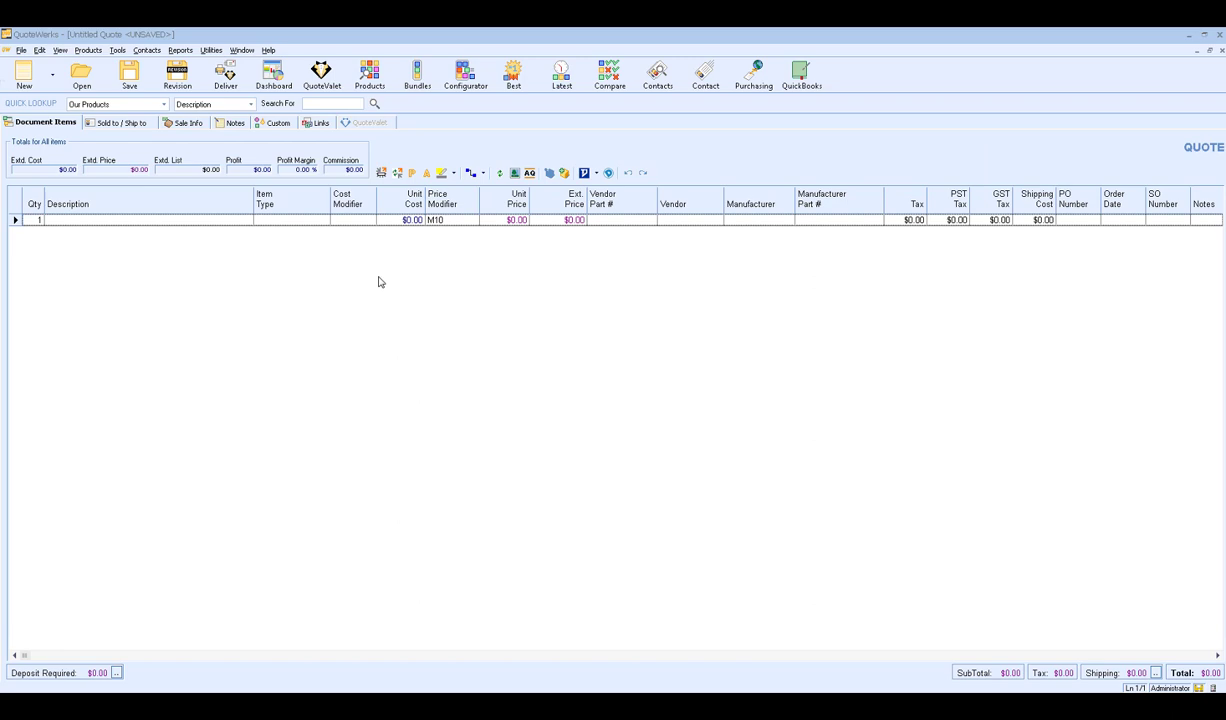
Open User Maintenance and review the user list with inactive users shown, hiding them again when finished
{"action": "left_click", "coordinate": [212, 51]}
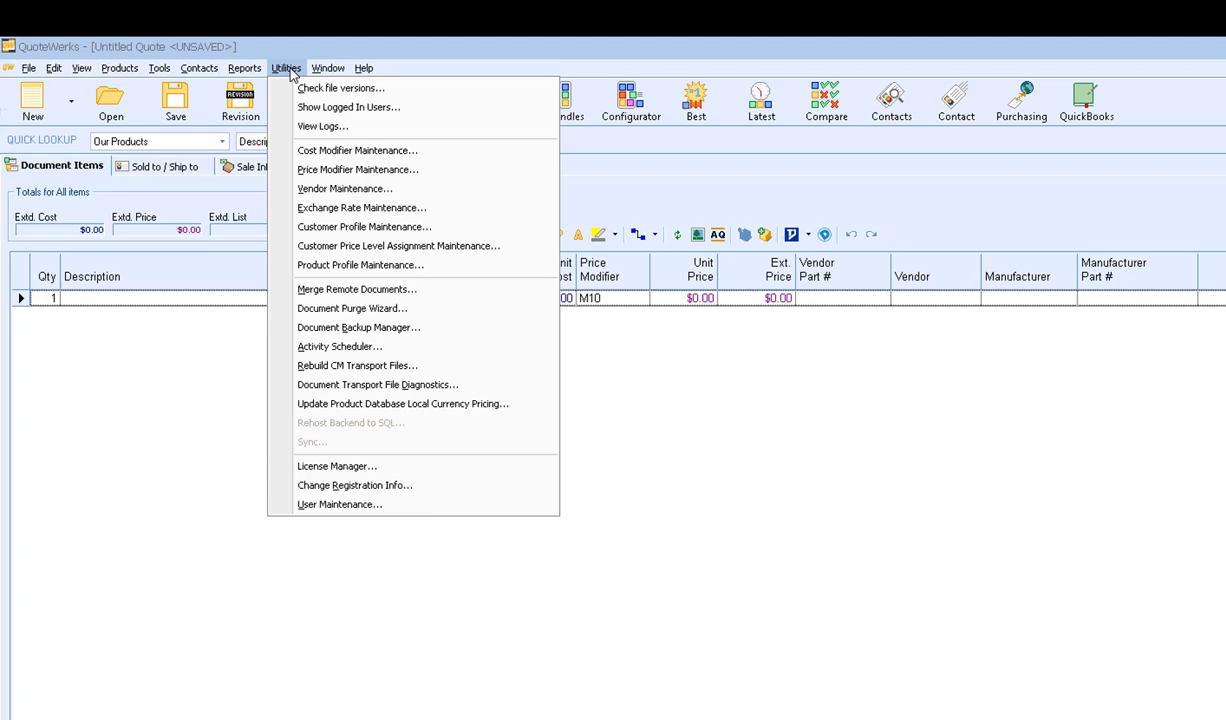
{"action": "left_click", "coordinate": [445, 508]}
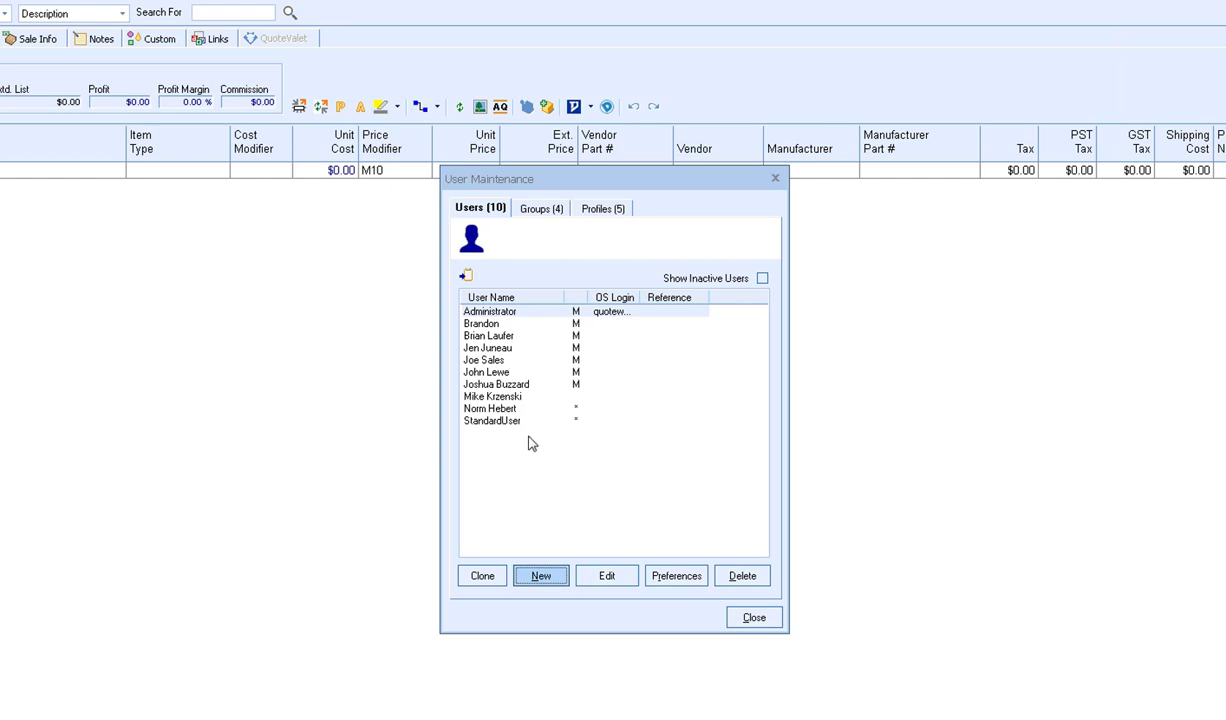
{"action": "left_click", "coordinate": [762, 279]}
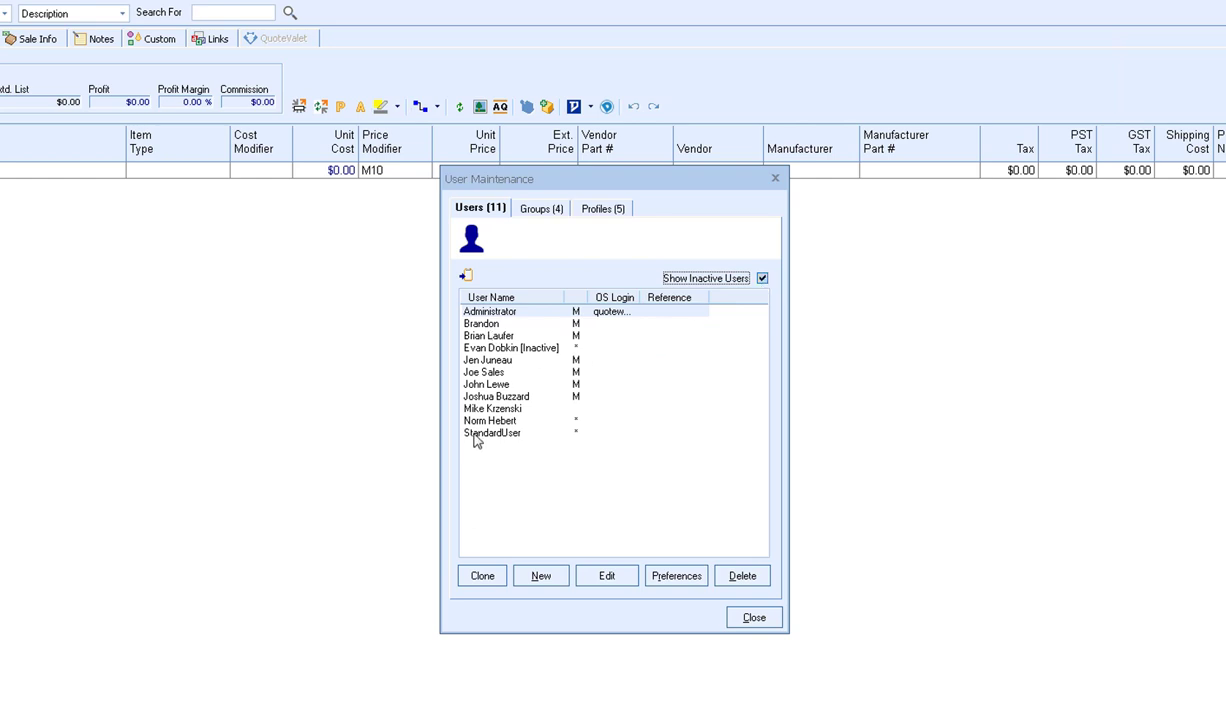
{"action": "left_click", "coordinate": [762, 278]}
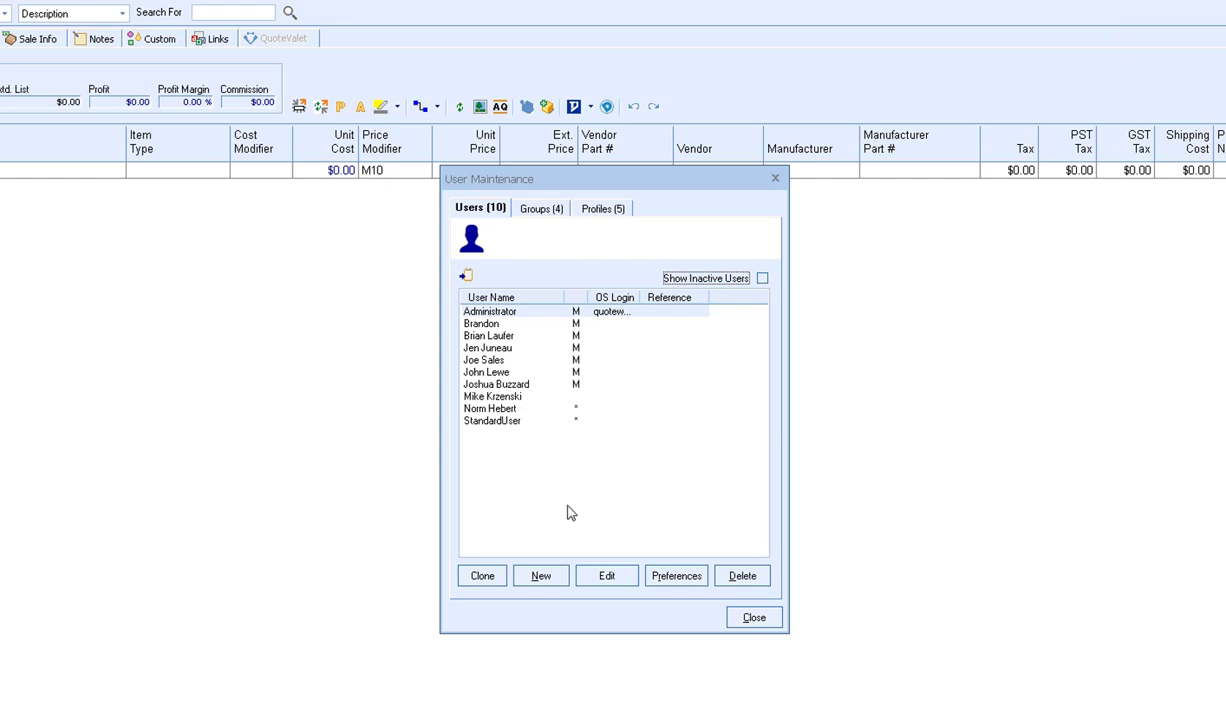
Start a new user with the user name filled in, the account password entered and confirmed, and master rights enabled
{"action": "left_click", "coordinate": [560, 580]}
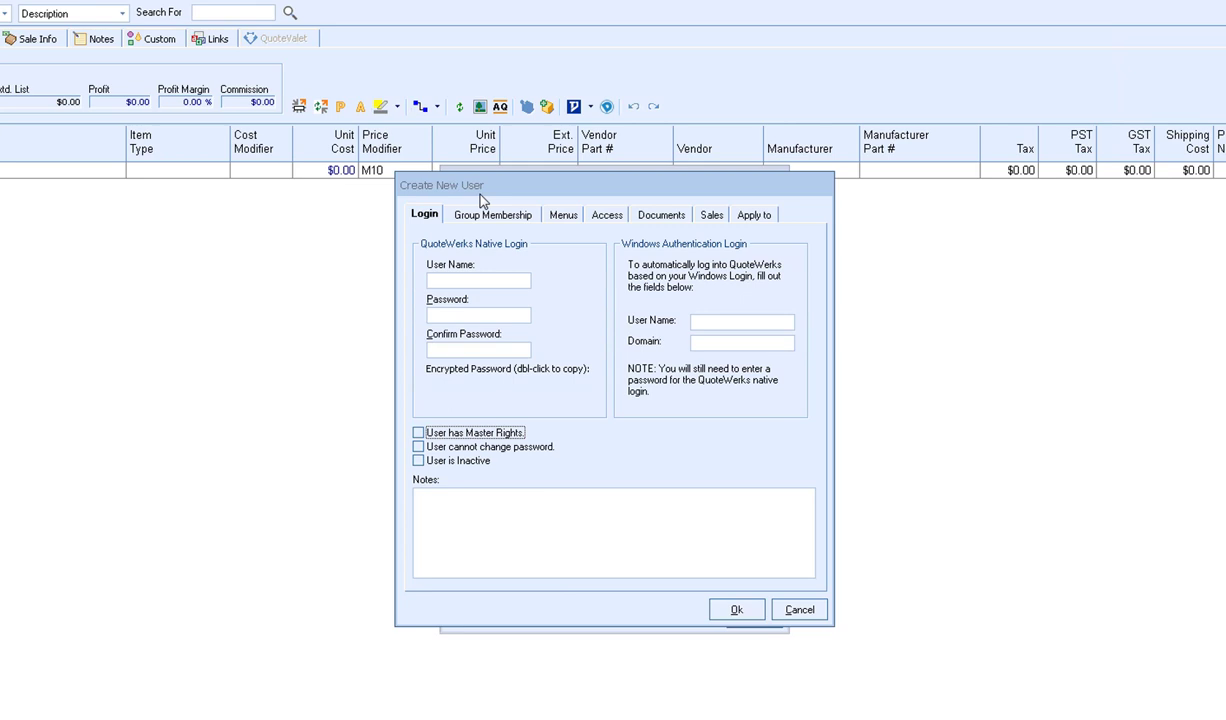
{"action": "left_click", "coordinate": [420, 213]}
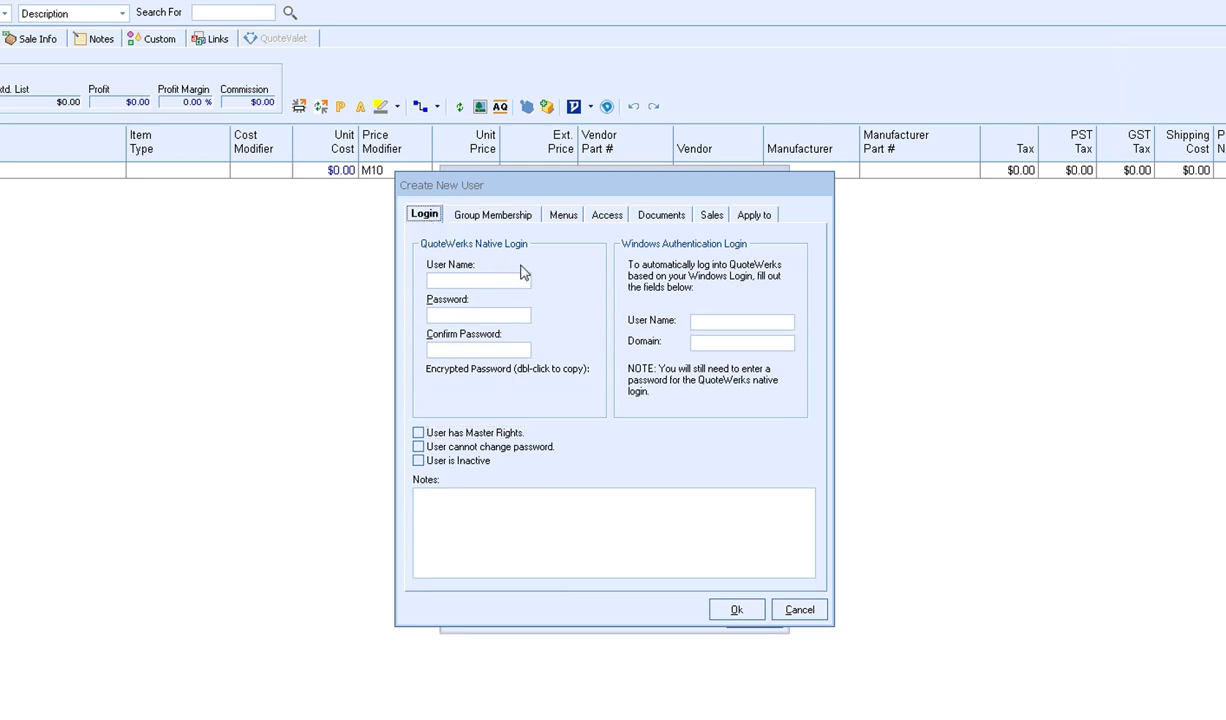
{"action": "left_click", "coordinate": [487, 279]}
{"action": "left_click", "coordinate": [480, 314]}
{"action": "left_click", "coordinate": [480, 351]}
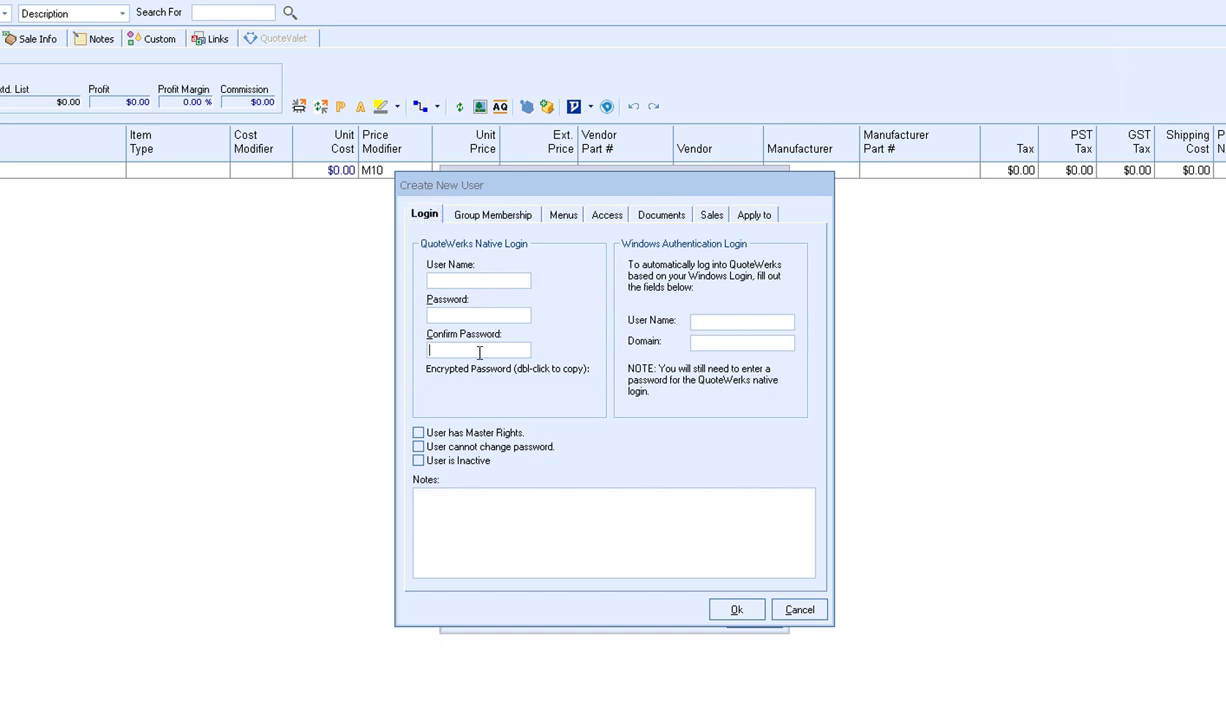
{"action": "left_click", "coordinate": [470, 282]}
{"action": "type", "text": "Joe Sales"}
{"action": "left_click", "coordinate": [472, 316]}
{"action": "type", "text": "*****"}
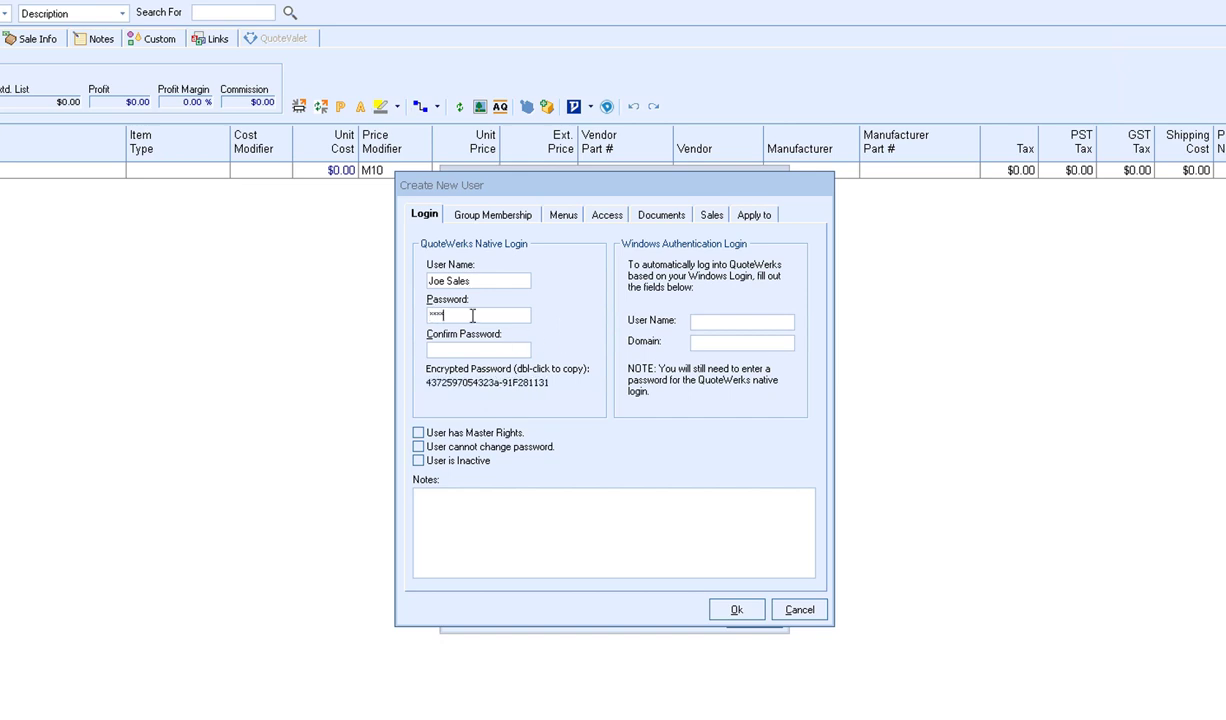
{"action": "key", "text": "Tab"}
{"action": "type", "text": "*****"}
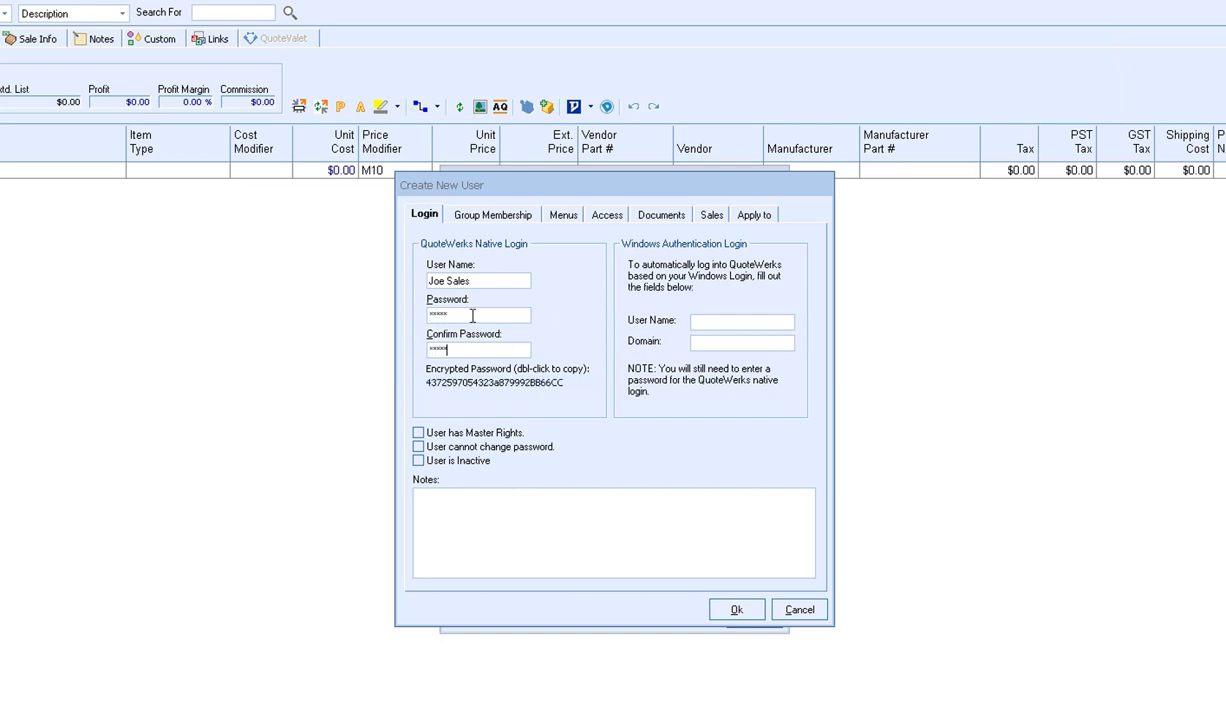
{"action": "left_click", "coordinate": [459, 438]}
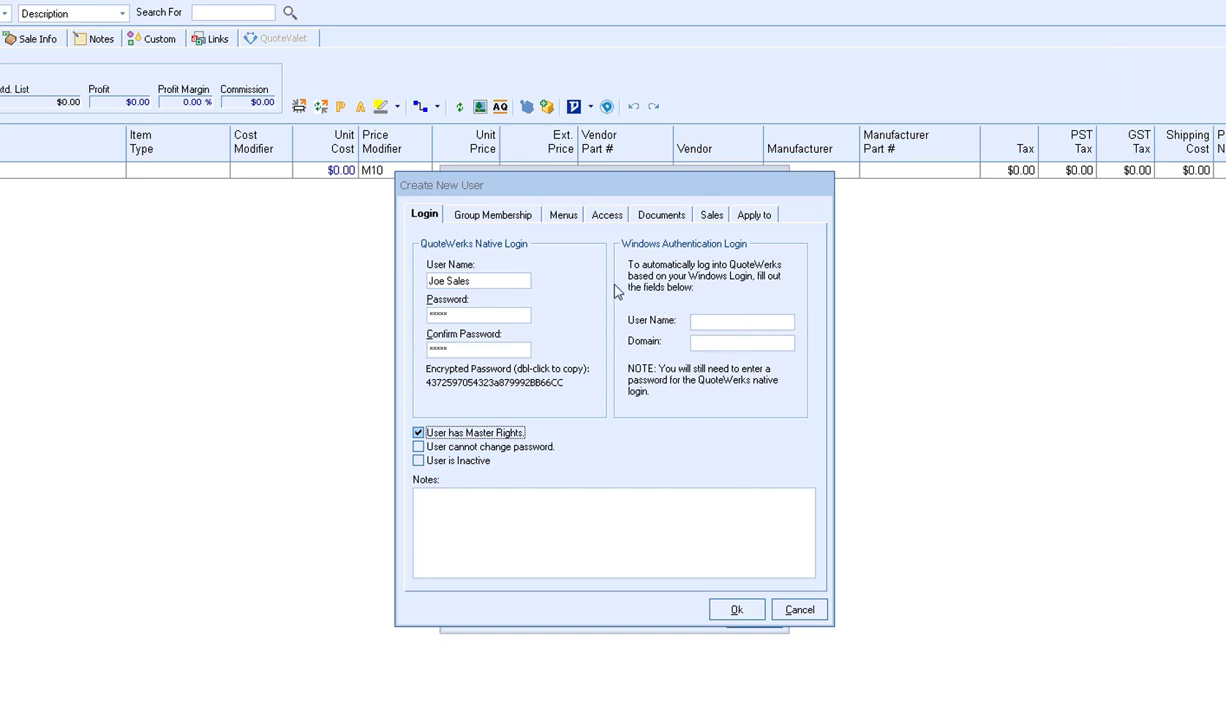
Make the new user a member of the Executives group only
{"action": "left_click", "coordinate": [474, 212]}
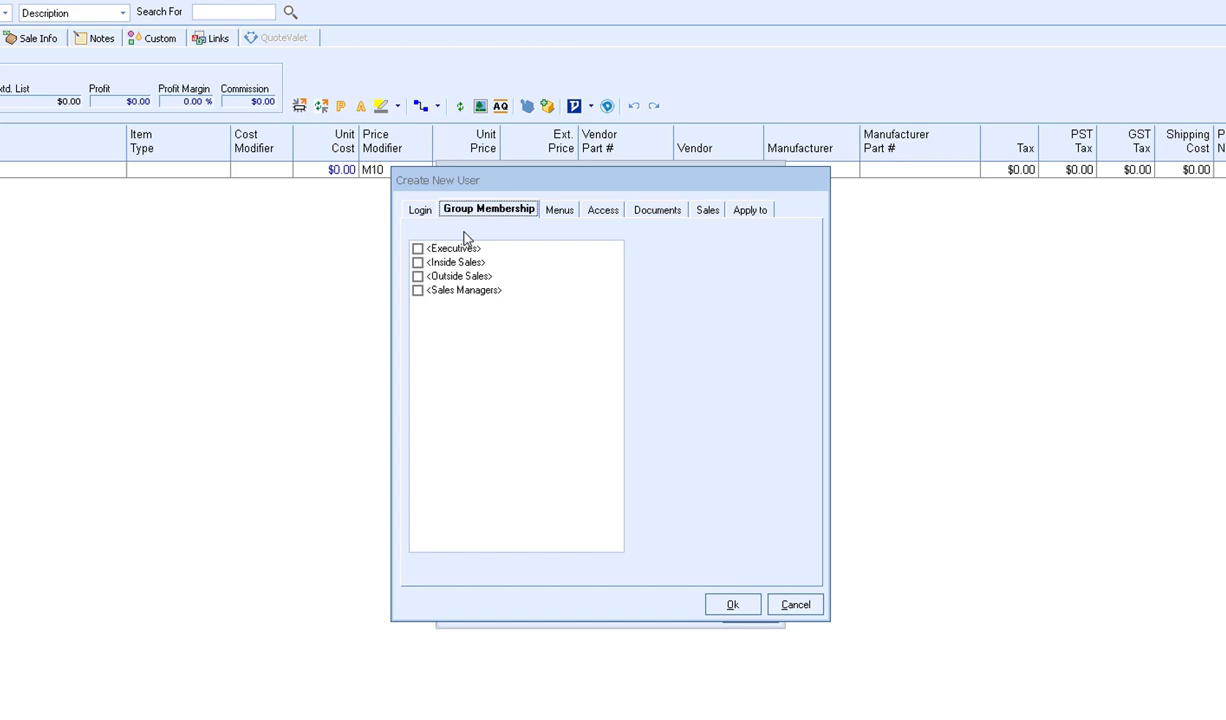
{"action": "left_click", "coordinate": [418, 249]}
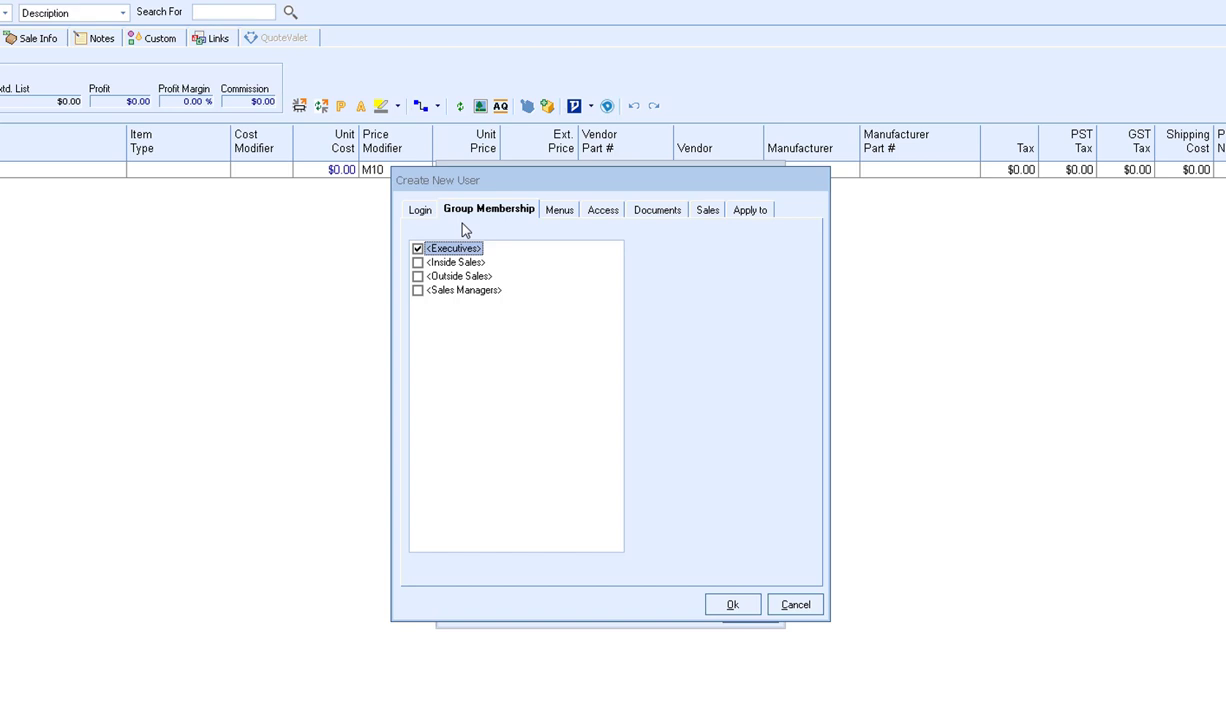
{"action": "left_click", "coordinate": [418, 262]}
{"action": "left_click", "coordinate": [418, 262]}
{"action": "left_click", "coordinate": [449, 248]}
Review the new user's menu visibility settings, including the individual commands of the Edit menu
{"action": "left_click", "coordinate": [560, 211]}
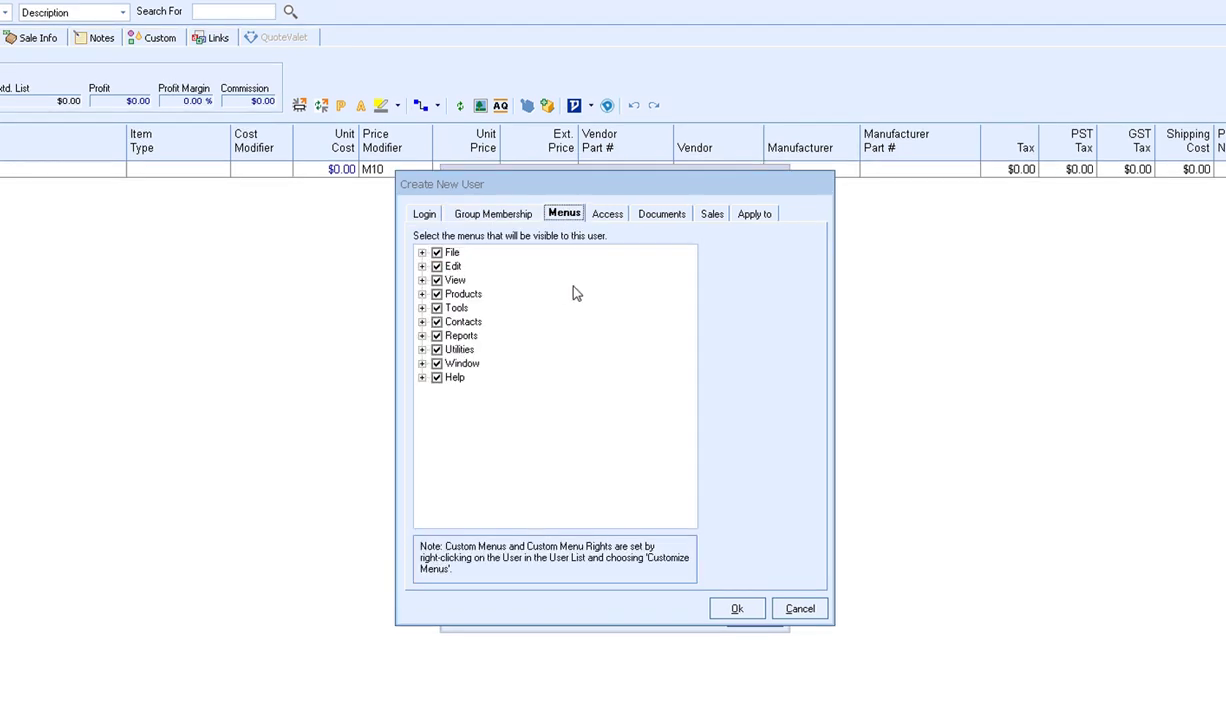
{"action": "left_click", "coordinate": [422, 267]}
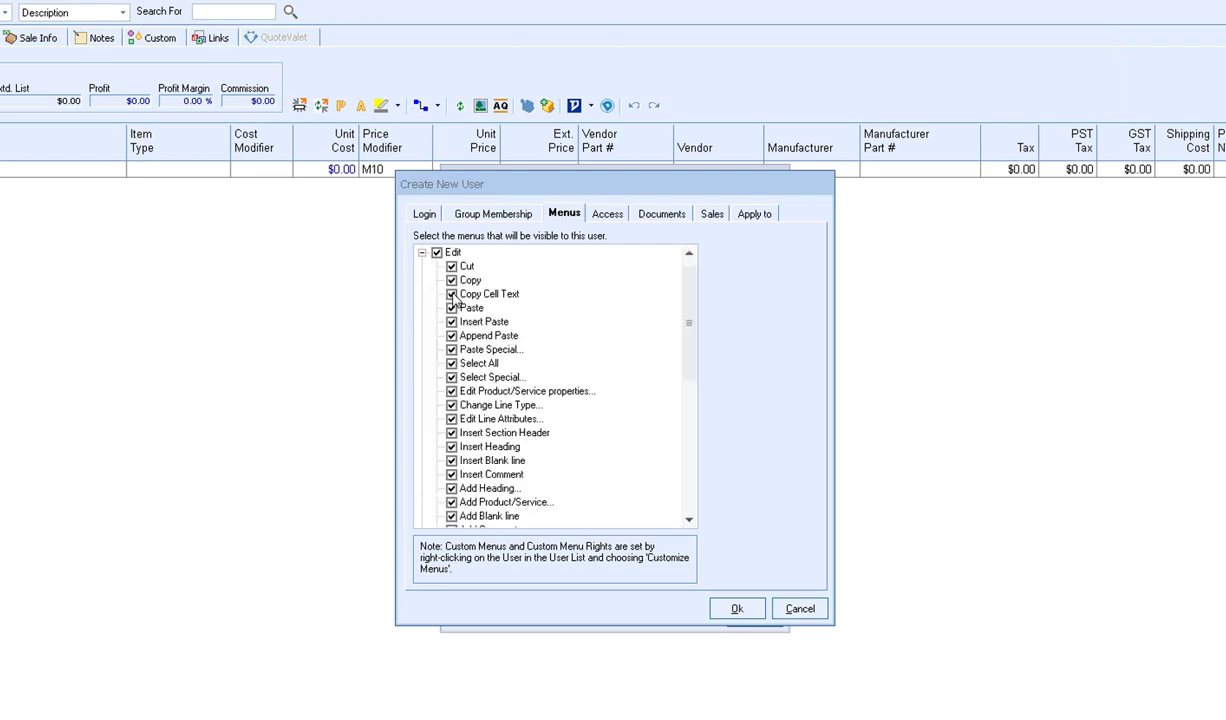
{"action": "left_click", "coordinate": [422, 253]}
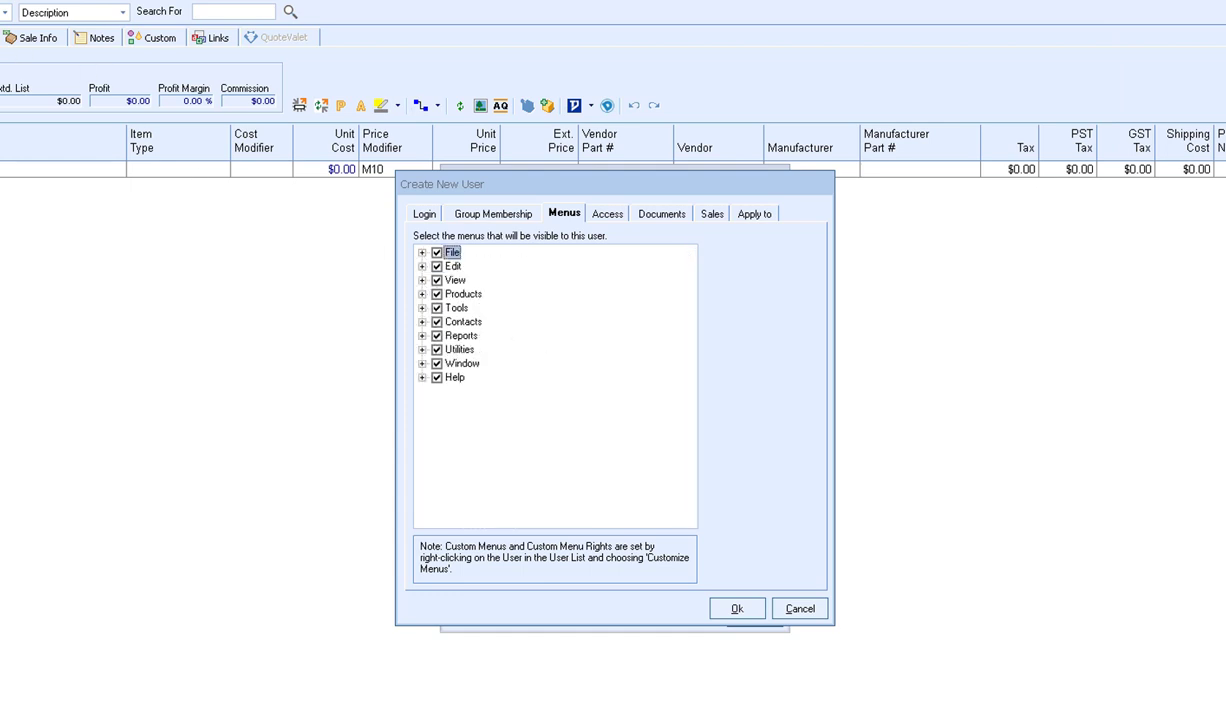
Search the access rights for "delete" and enable CannotDeleteDocuments, CannotDeleteTemplates, CannotDeleteProducts and CannotDeleteContactRecord
{"action": "left_click", "coordinate": [606, 215]}
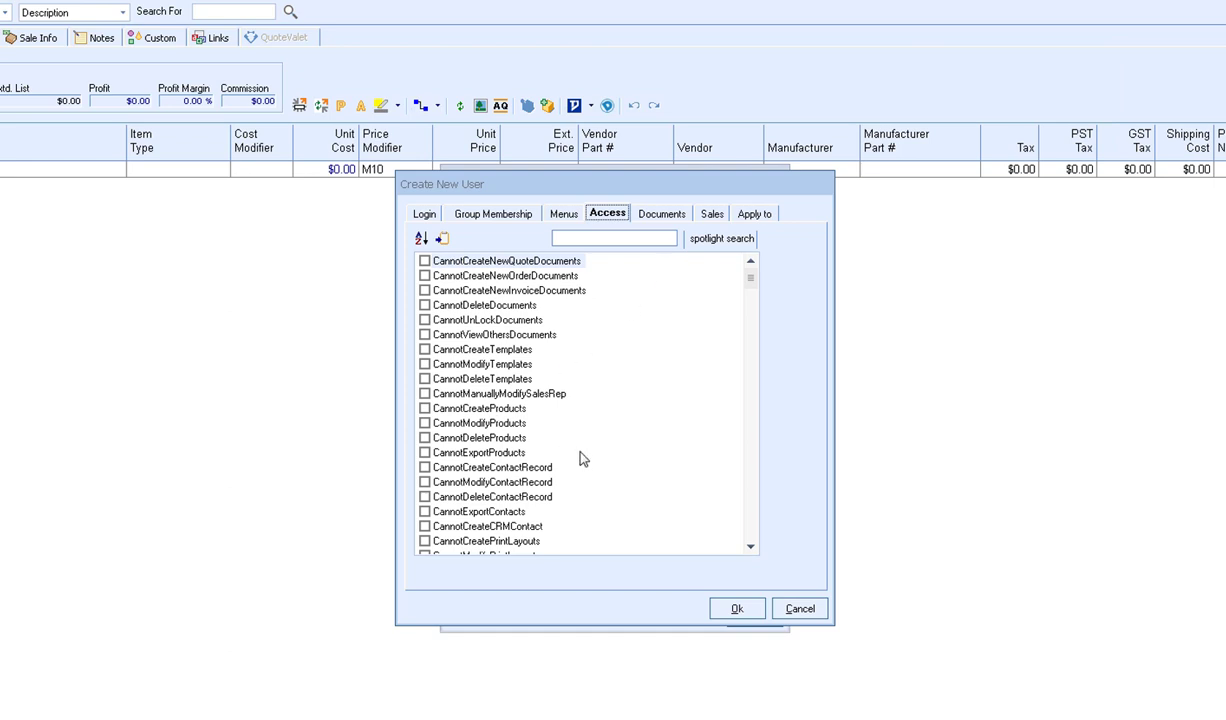
{"action": "left_click", "coordinate": [584, 237]}
{"action": "type", "text": "delete"}
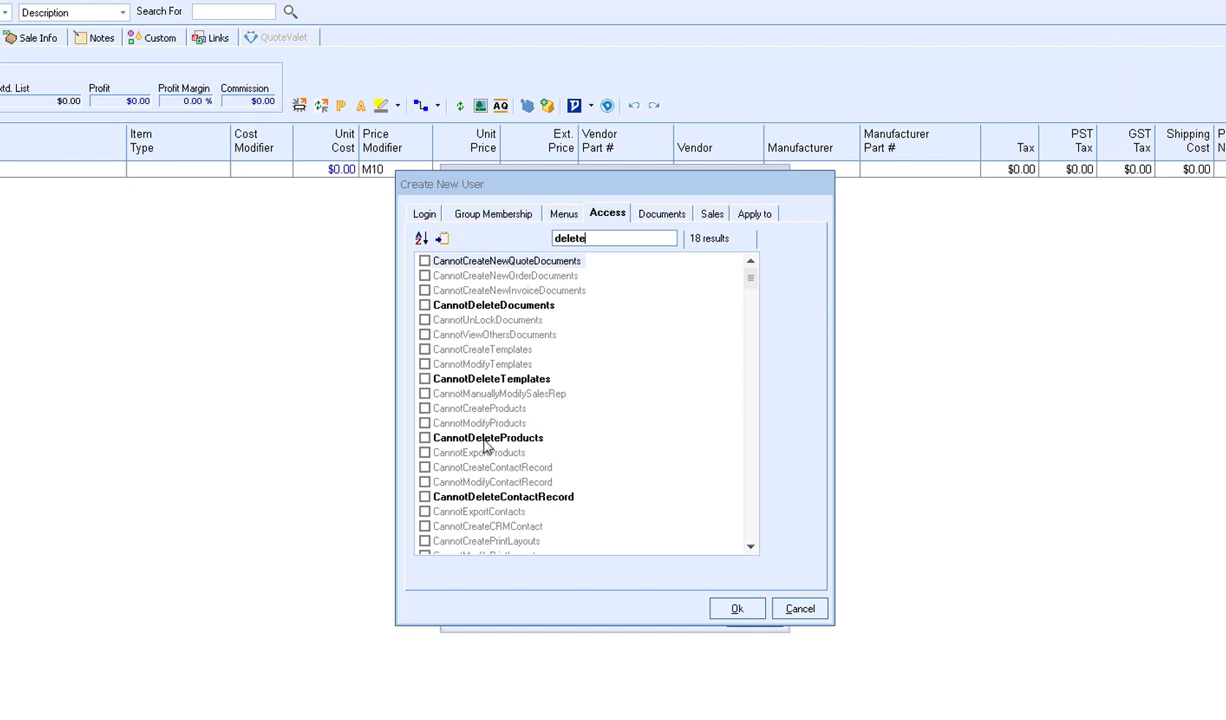
{"action": "left_click", "coordinate": [424, 305]}
{"action": "left_click", "coordinate": [424, 379]}
{"action": "left_click", "coordinate": [424, 438]}
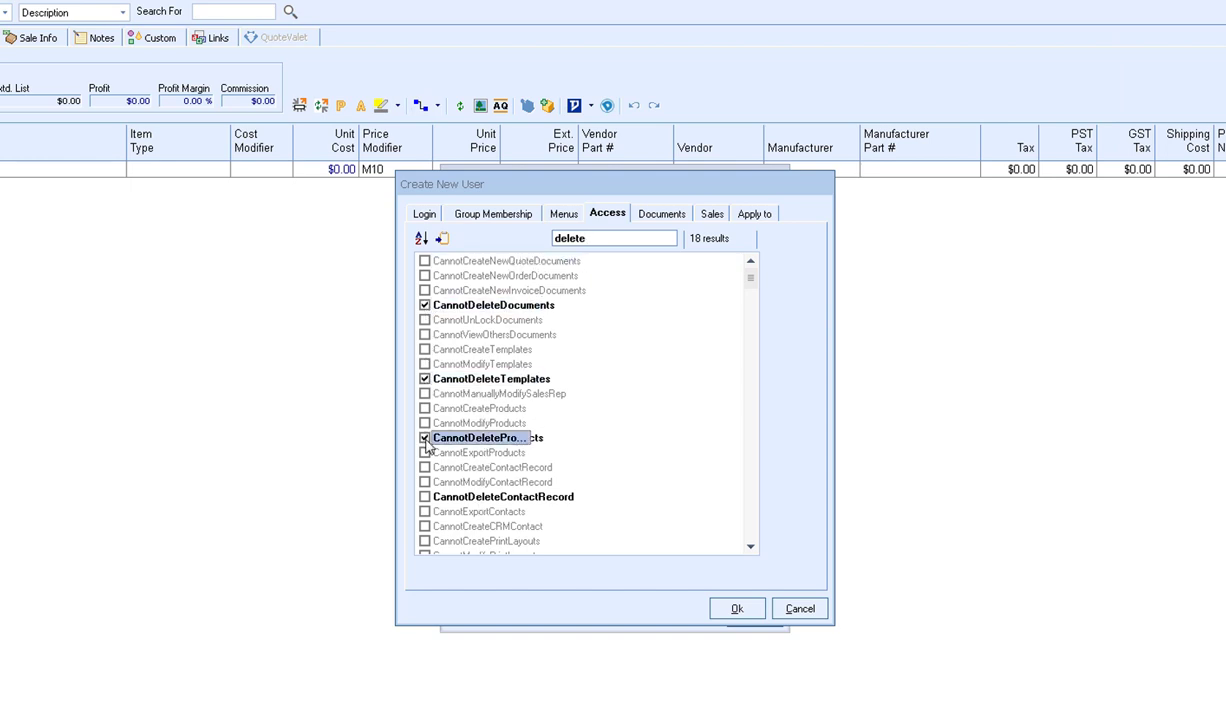
{"action": "left_click", "coordinate": [424, 497]}
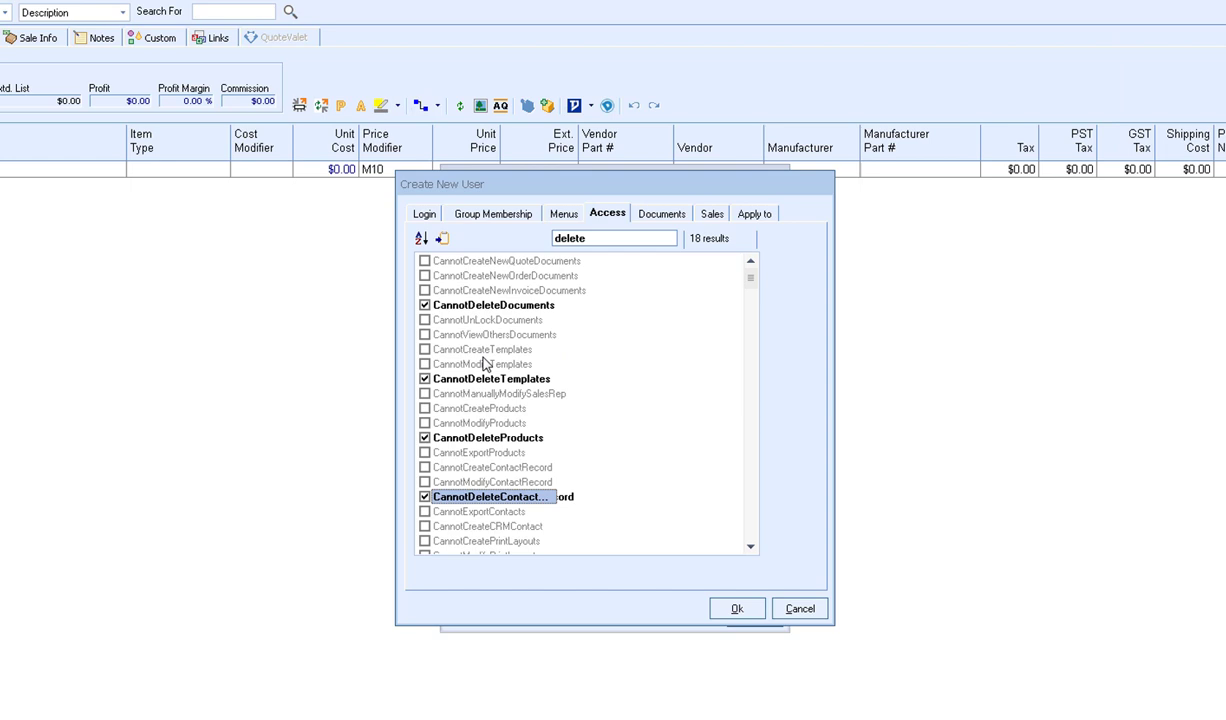
Allow the Inside Sales group to view and the Executives group to modify the new user's documents
{"action": "left_click", "coordinate": [656, 218]}
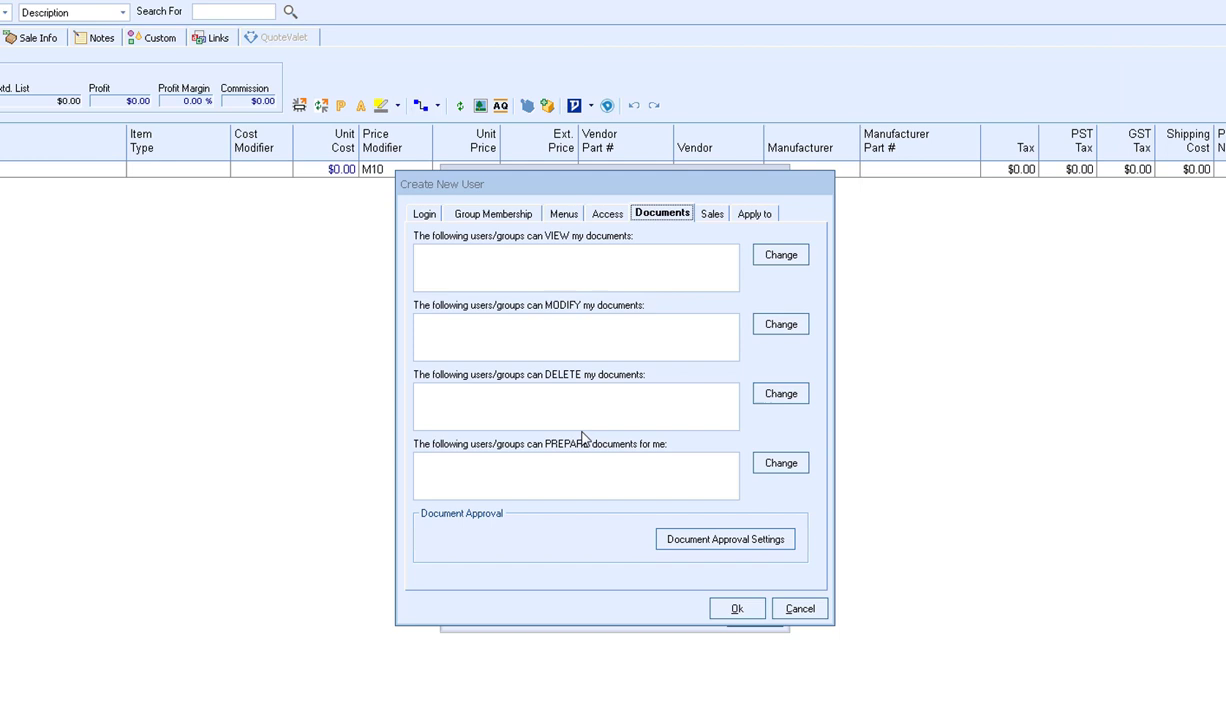
{"action": "left_click", "coordinate": [772, 258]}
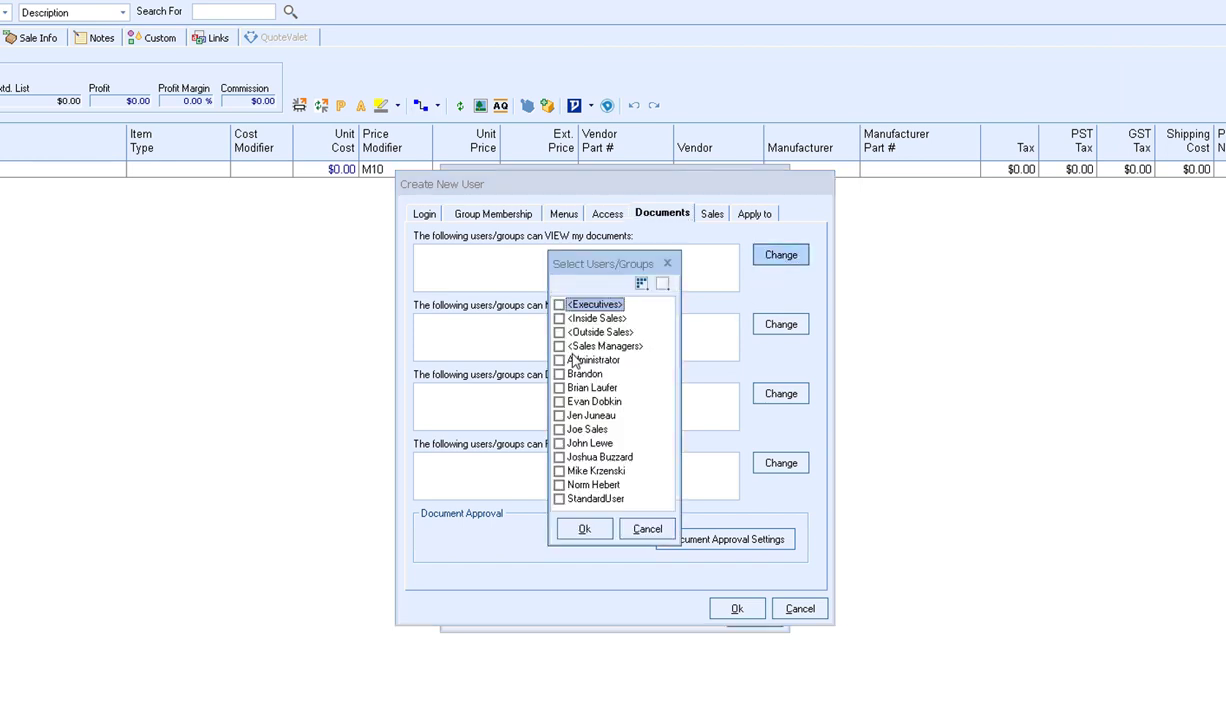
{"action": "left_click", "coordinate": [559, 318]}
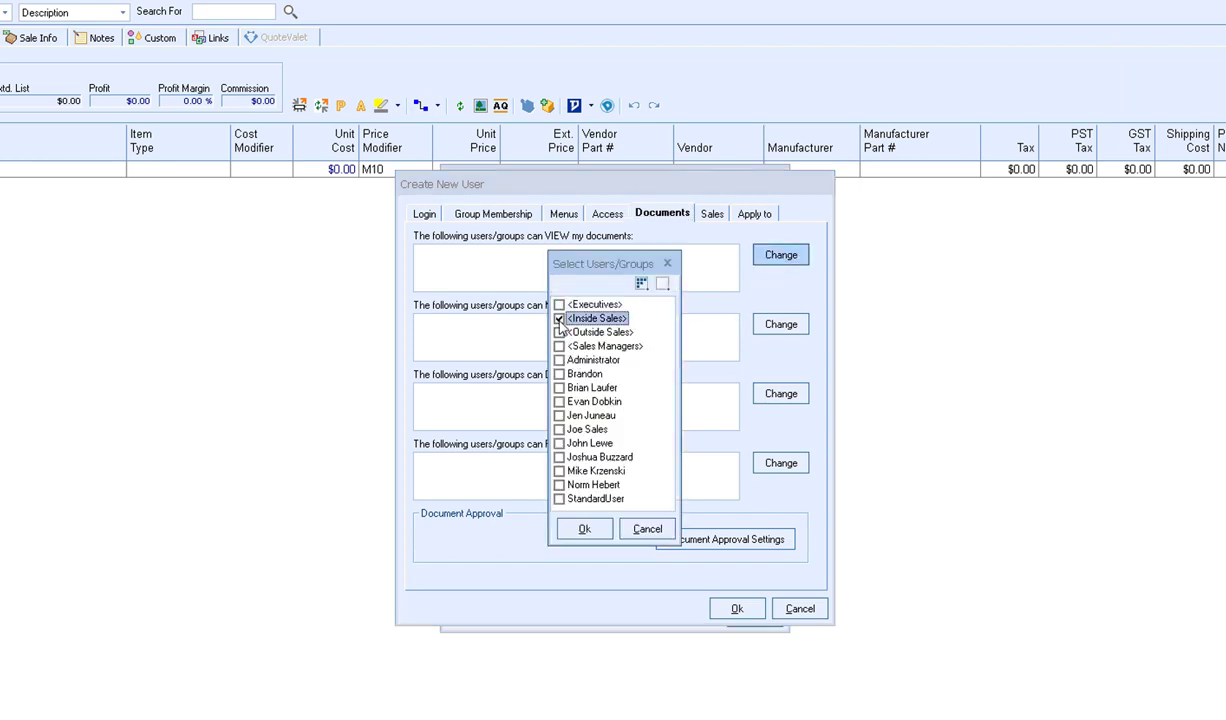
{"action": "left_click", "coordinate": [584, 529]}
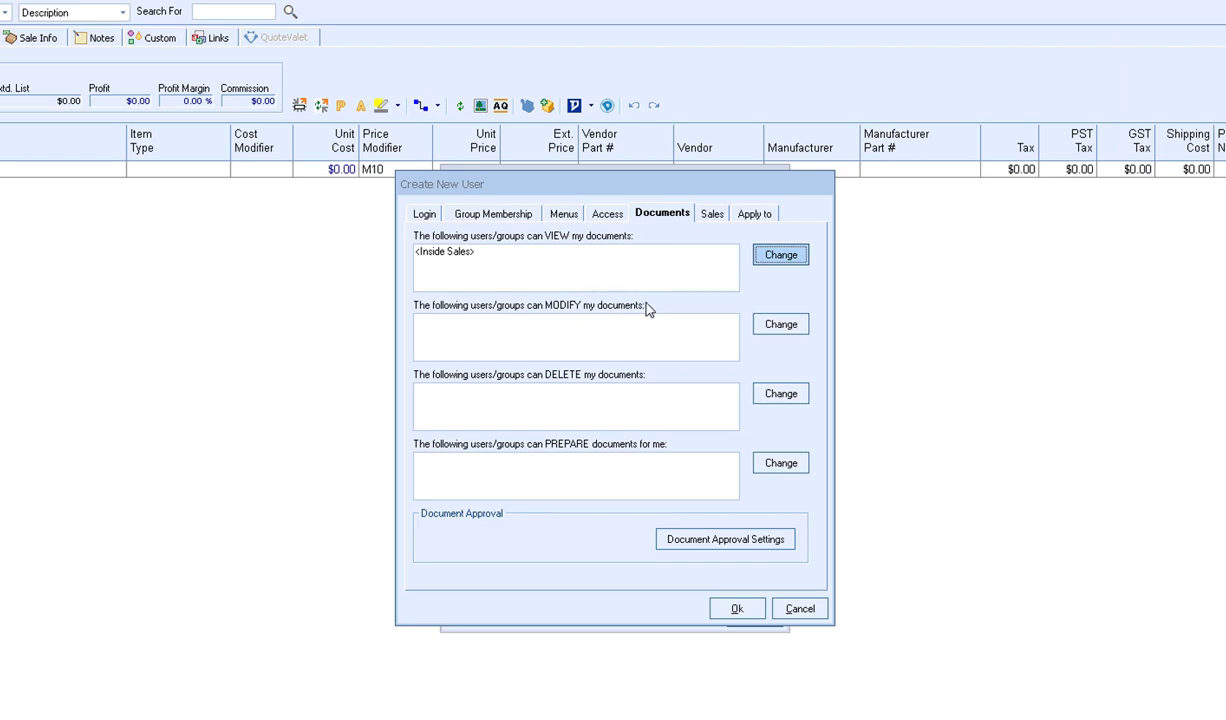
{"action": "left_click", "coordinate": [780, 324]}
{"action": "left_click", "coordinate": [559, 304]}
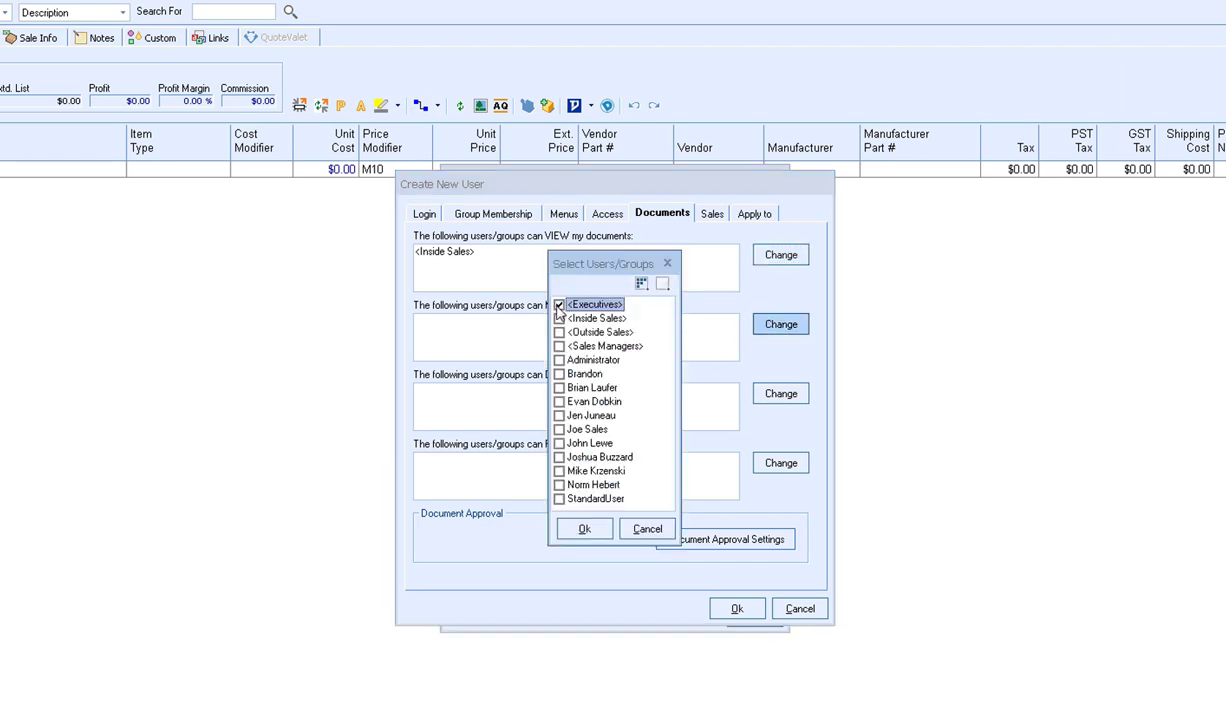
{"action": "left_click", "coordinate": [584, 529]}
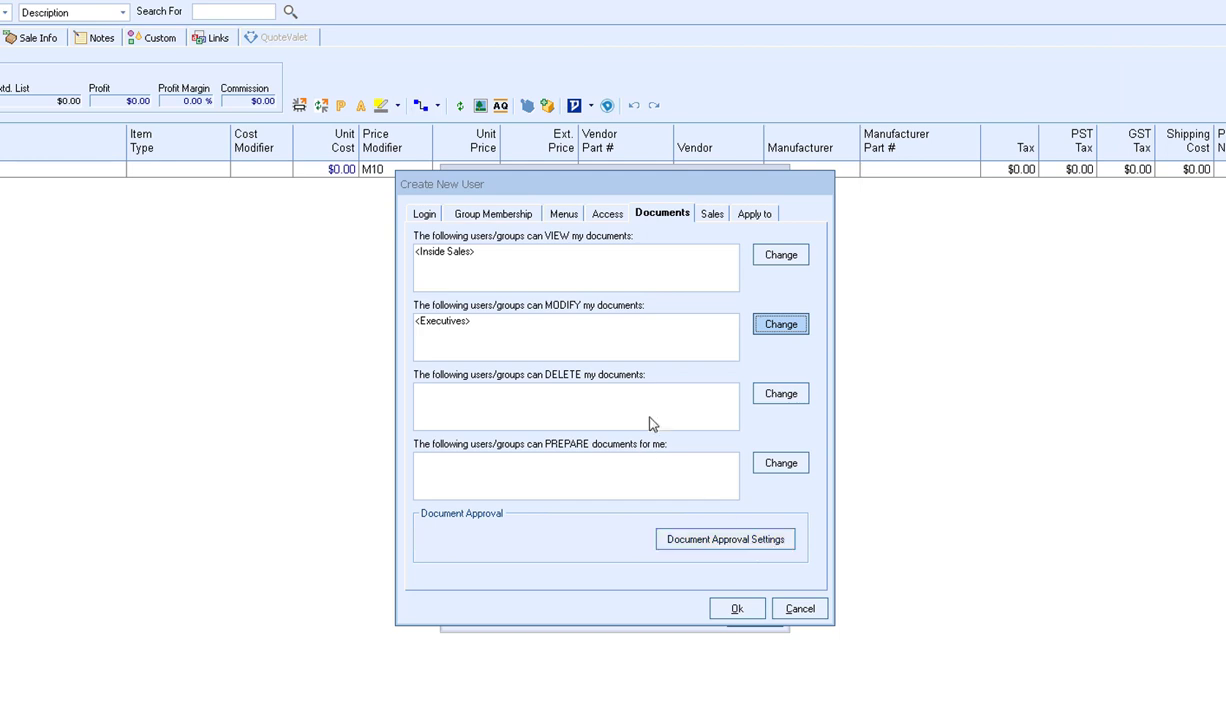
Review the new user's sales commission options based on sale price and on profit
{"action": "left_click", "coordinate": [711, 216]}
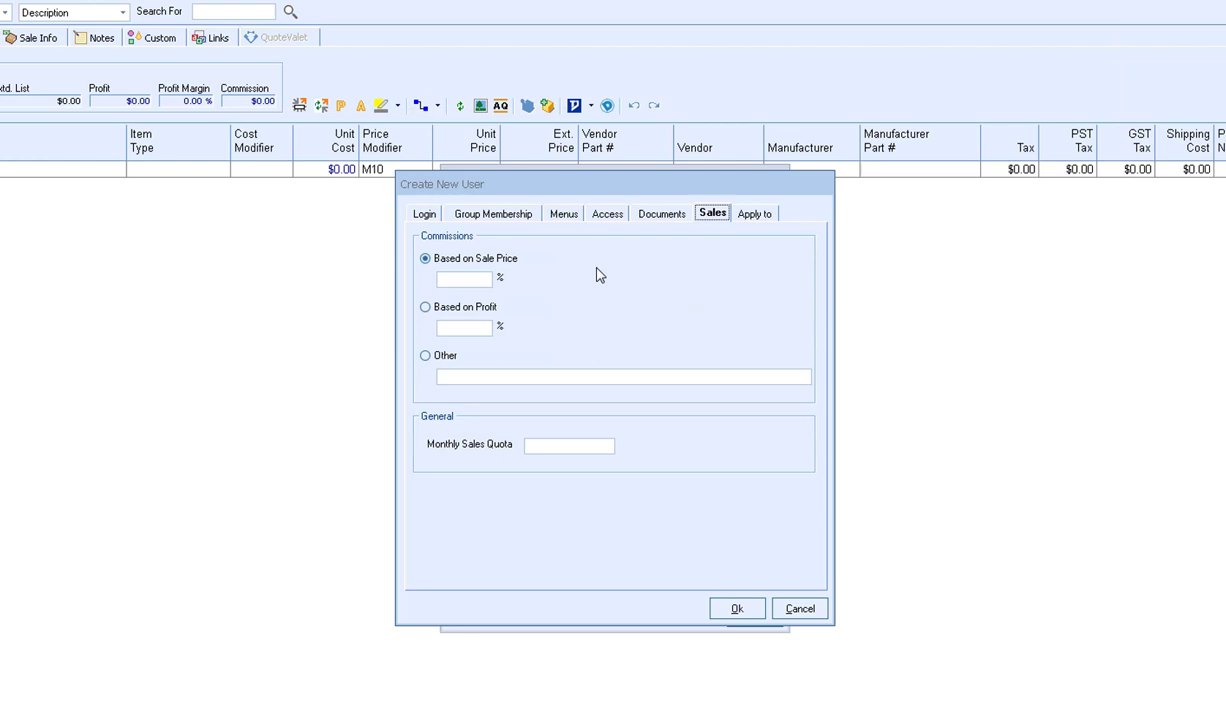
{"action": "left_click", "coordinate": [460, 276]}
{"action": "left_click", "coordinate": [472, 326]}
Copy the new user's Menus tab settings to the Executives group and submit the new user
{"action": "left_click", "coordinate": [743, 215]}
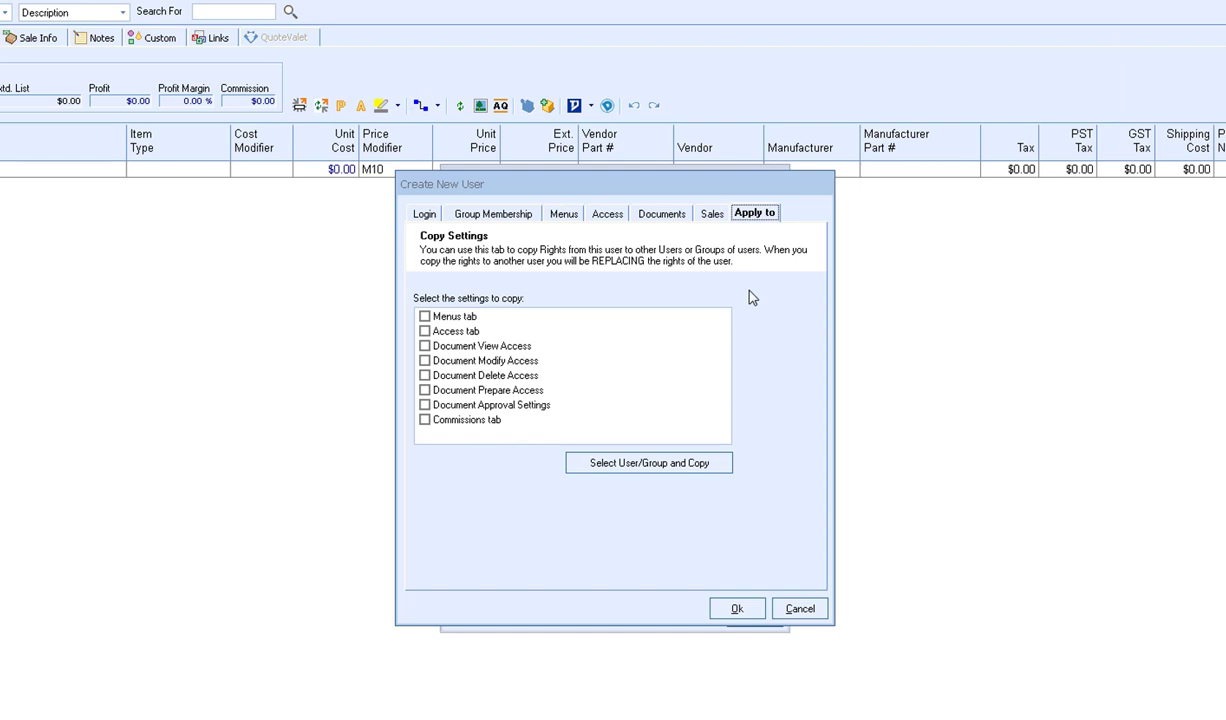
{"action": "left_click", "coordinate": [424, 317]}
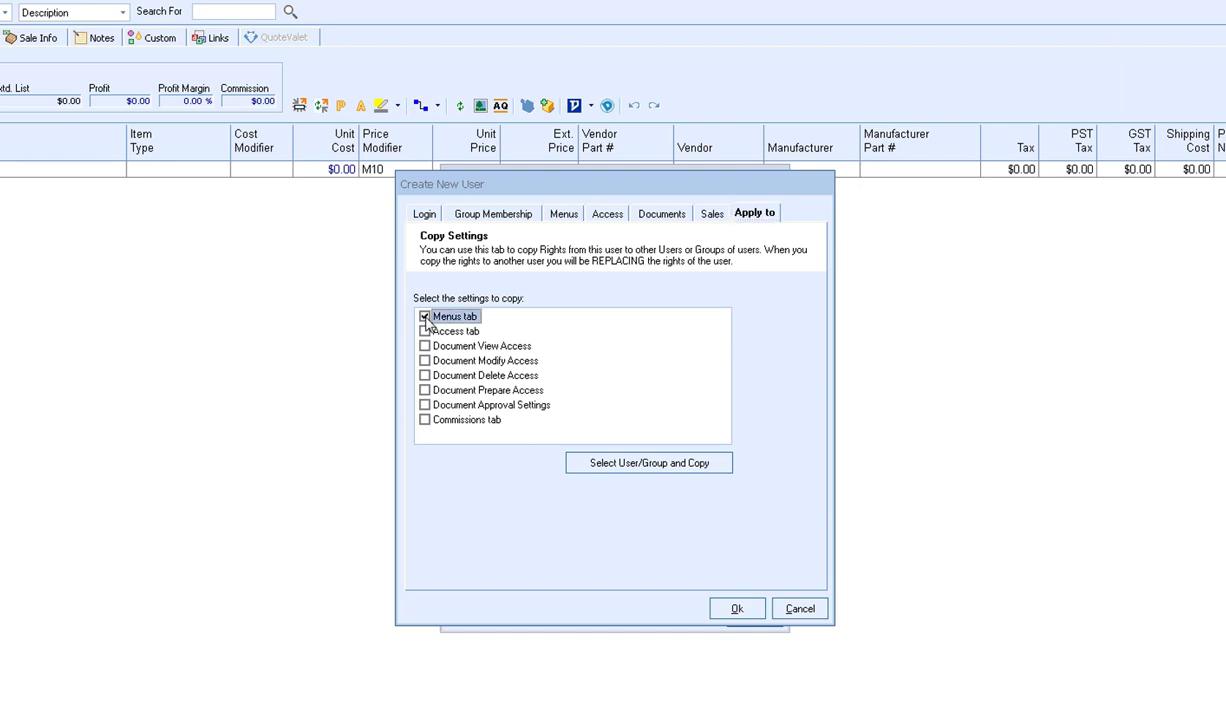
{"action": "left_click", "coordinate": [719, 472]}
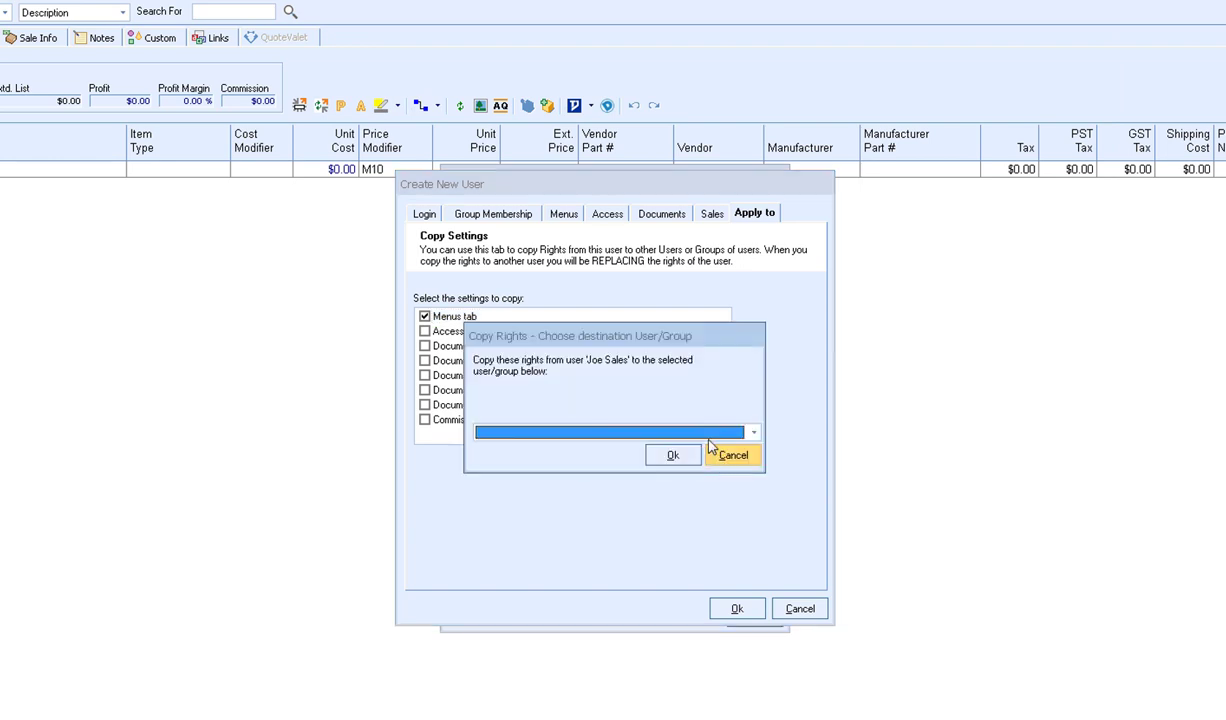
{"action": "left_click", "coordinate": [686, 431]}
{"action": "left_click", "coordinate": [697, 449]}
{"action": "left_click", "coordinate": [672, 456]}
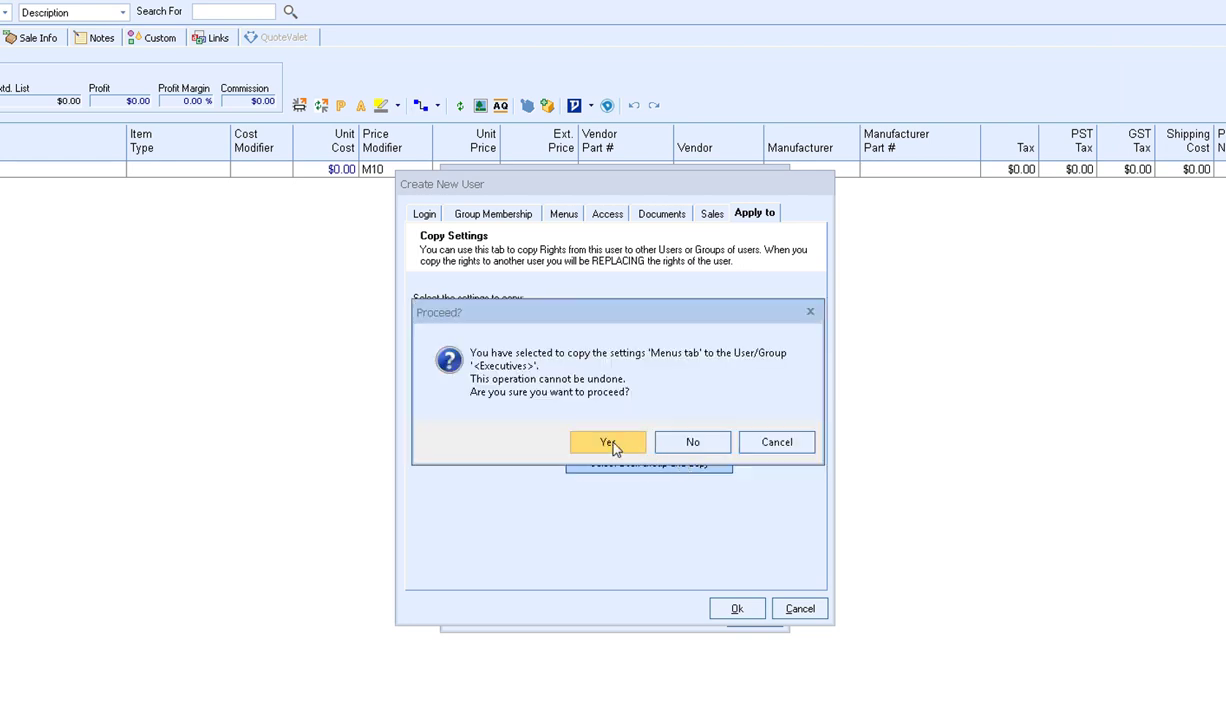
{"action": "left_click", "coordinate": [608, 441]}
{"action": "left_click", "coordinate": [677, 430]}
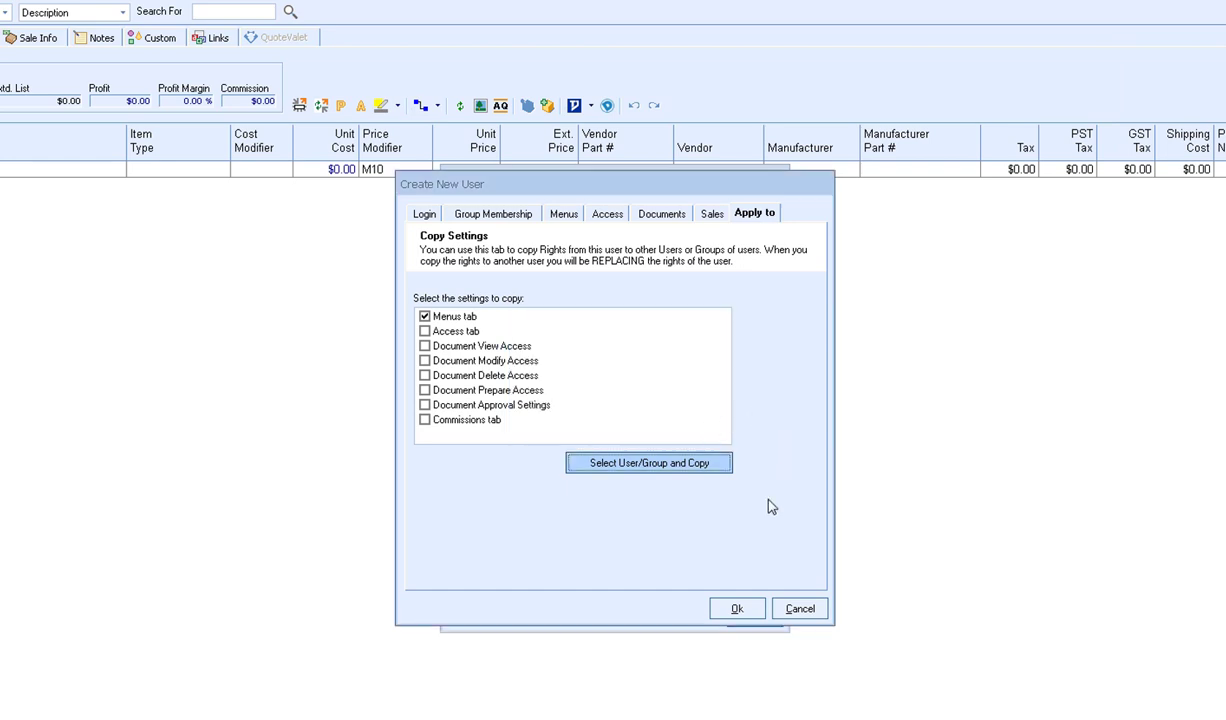
{"action": "left_click", "coordinate": [727, 610]}
Open the properties of the existing sales user, fifth in the user list, for editing
{"action": "left_click", "coordinate": [494, 361]}
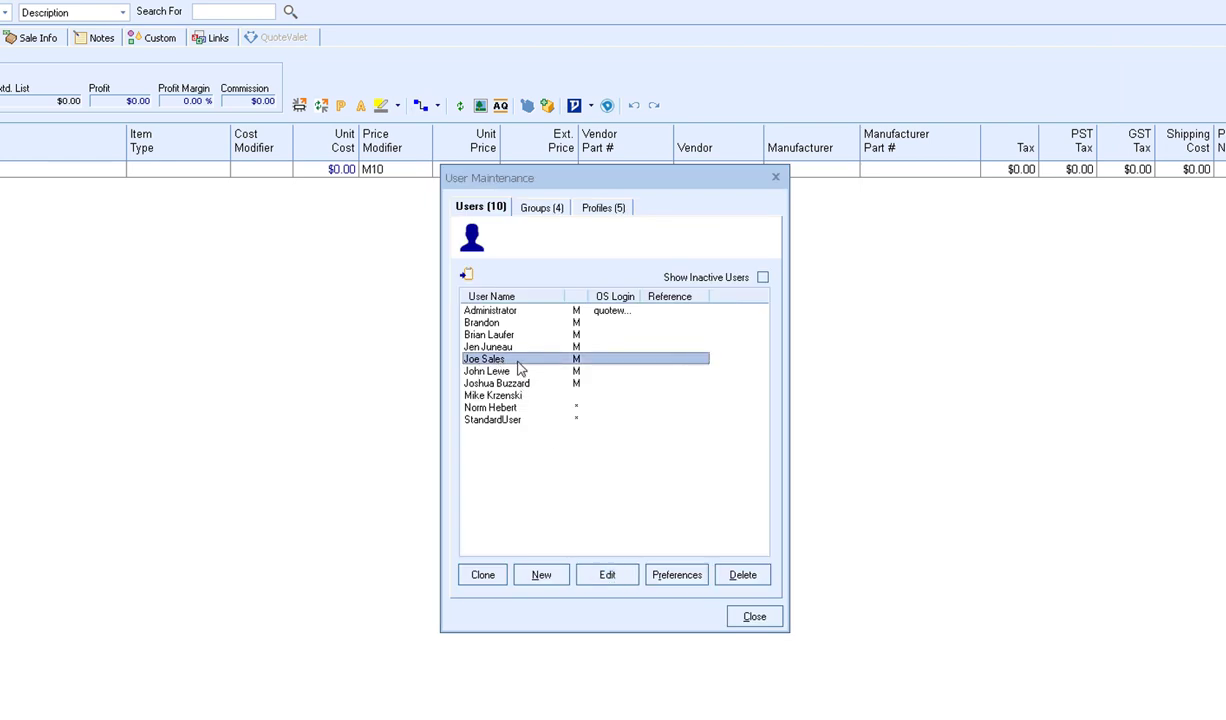
{"action": "left_click", "coordinate": [607, 574]}
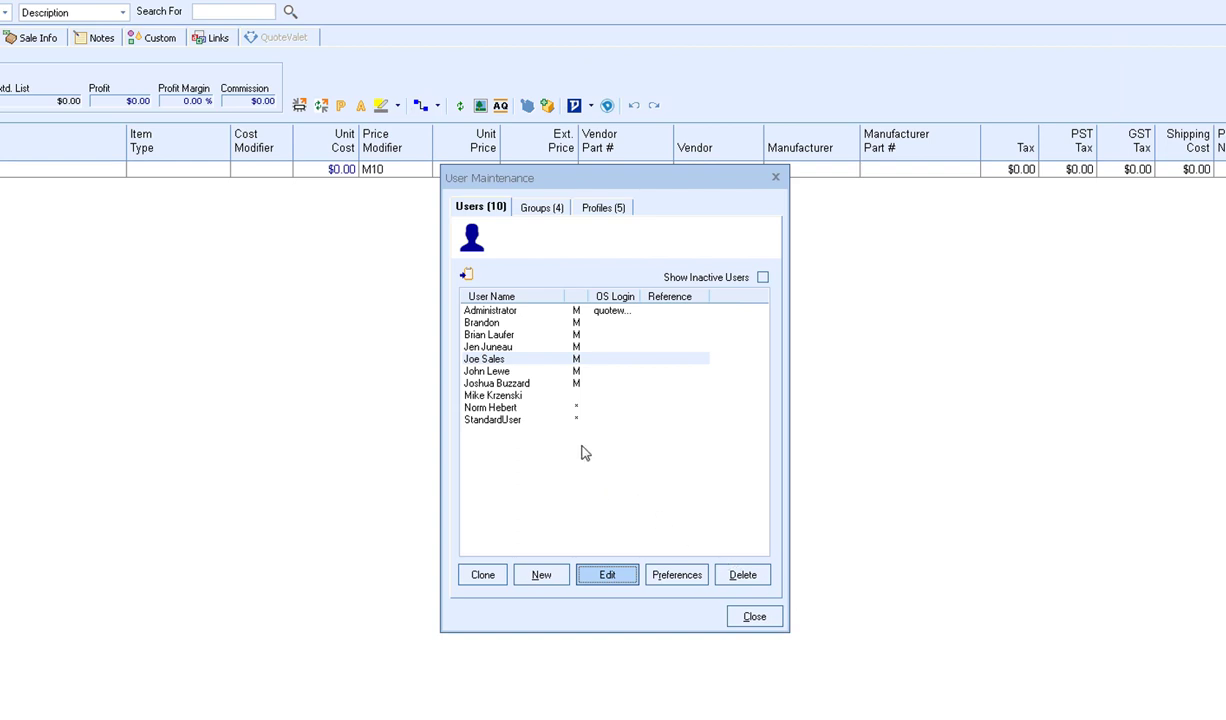
{"action": "left_click", "coordinate": [537, 362]}
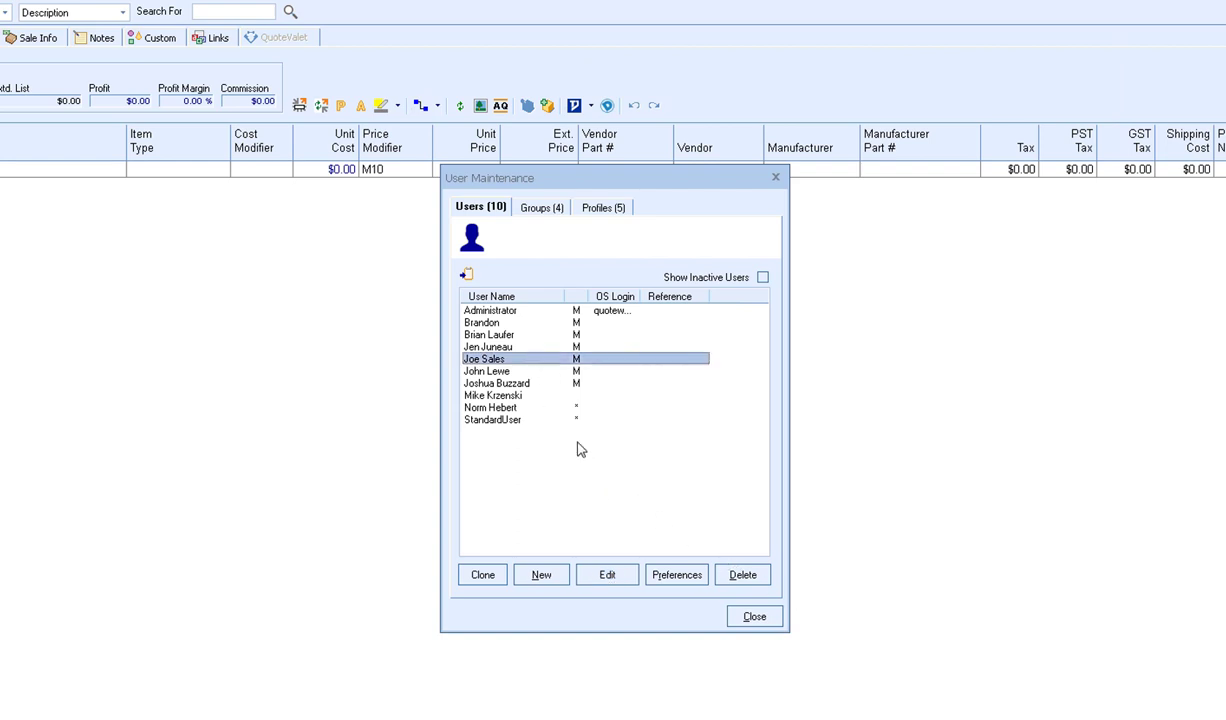
{"action": "left_click", "coordinate": [621, 578]}
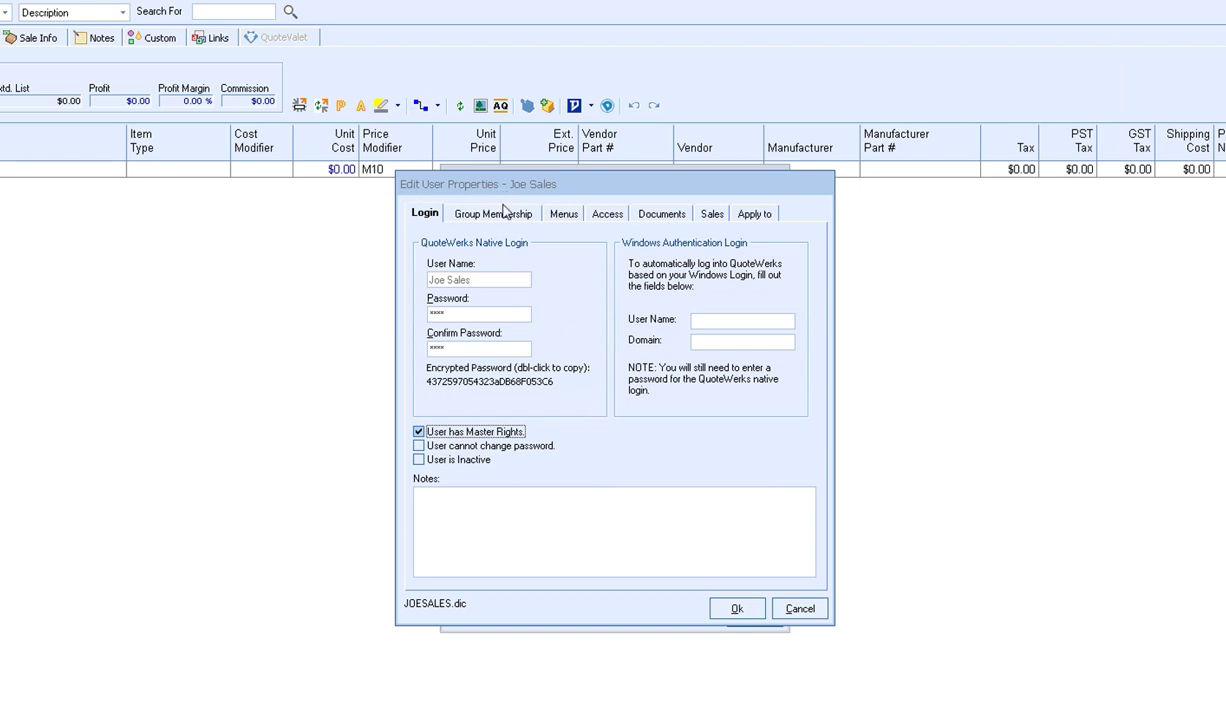
Review the sales user's group membership, visible menus and access rights, and accept the user properties
{"action": "left_click", "coordinate": [481, 212]}
{"action": "left_click", "coordinate": [563, 216]}
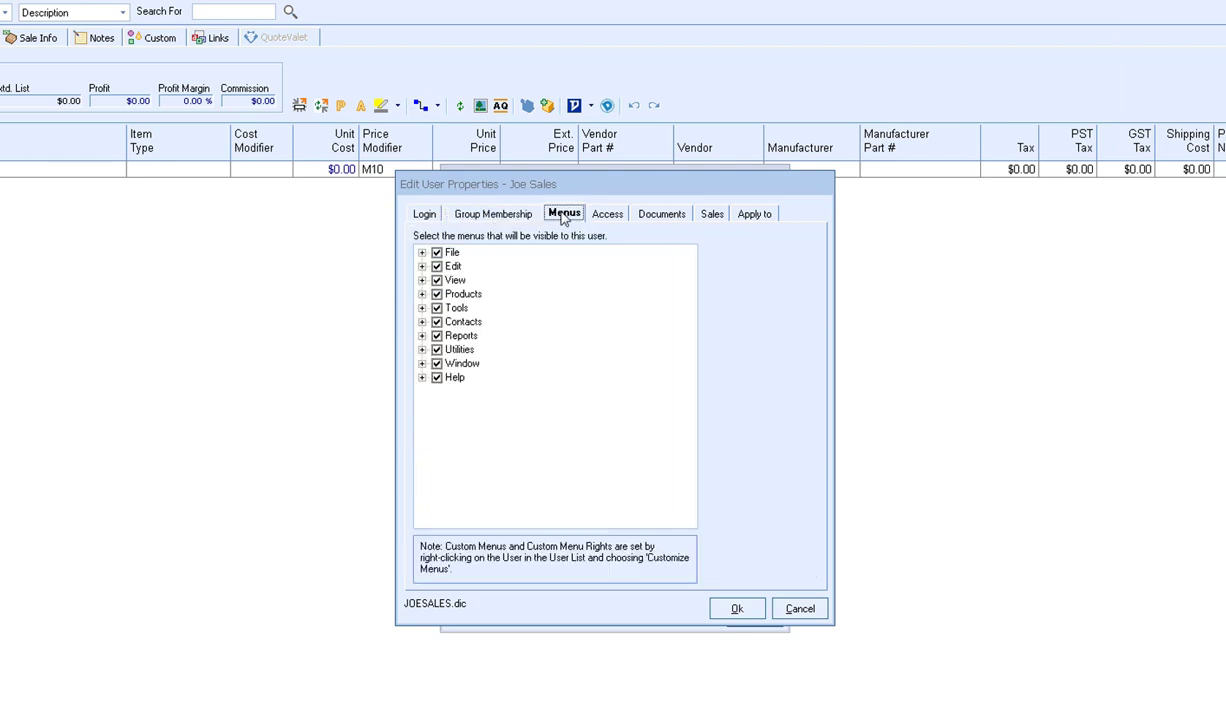
{"action": "left_click", "coordinate": [610, 216]}
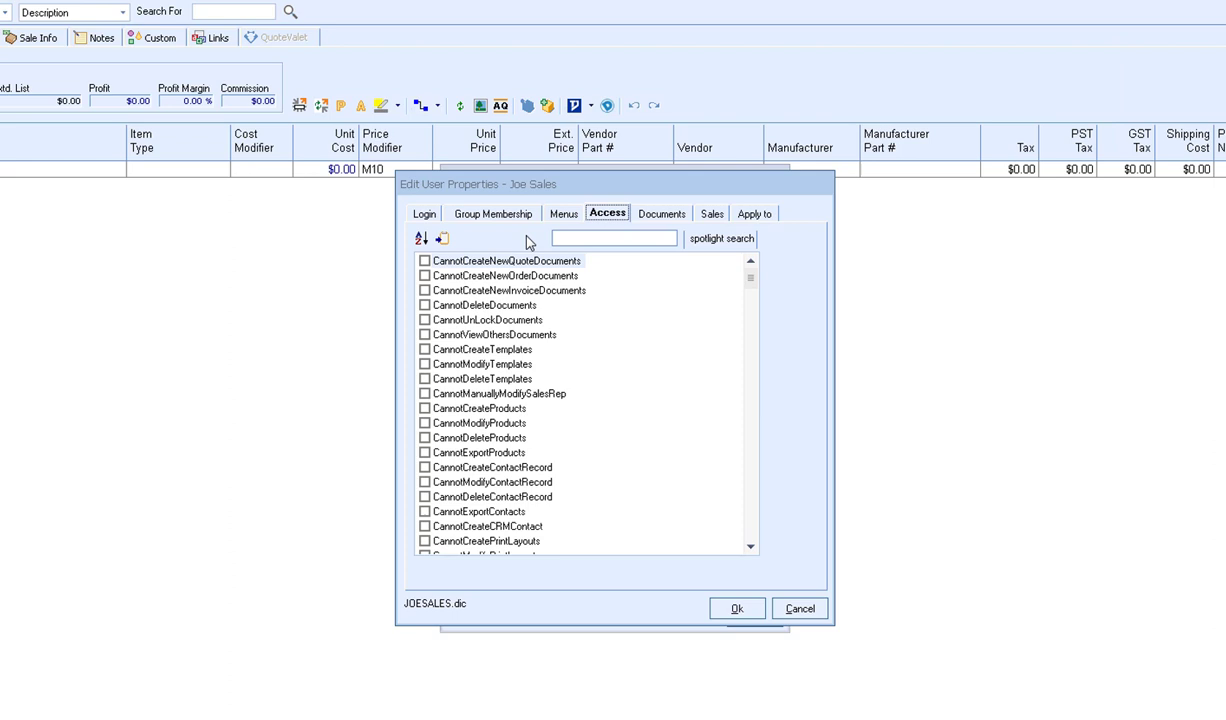
{"action": "left_click", "coordinate": [563, 215]}
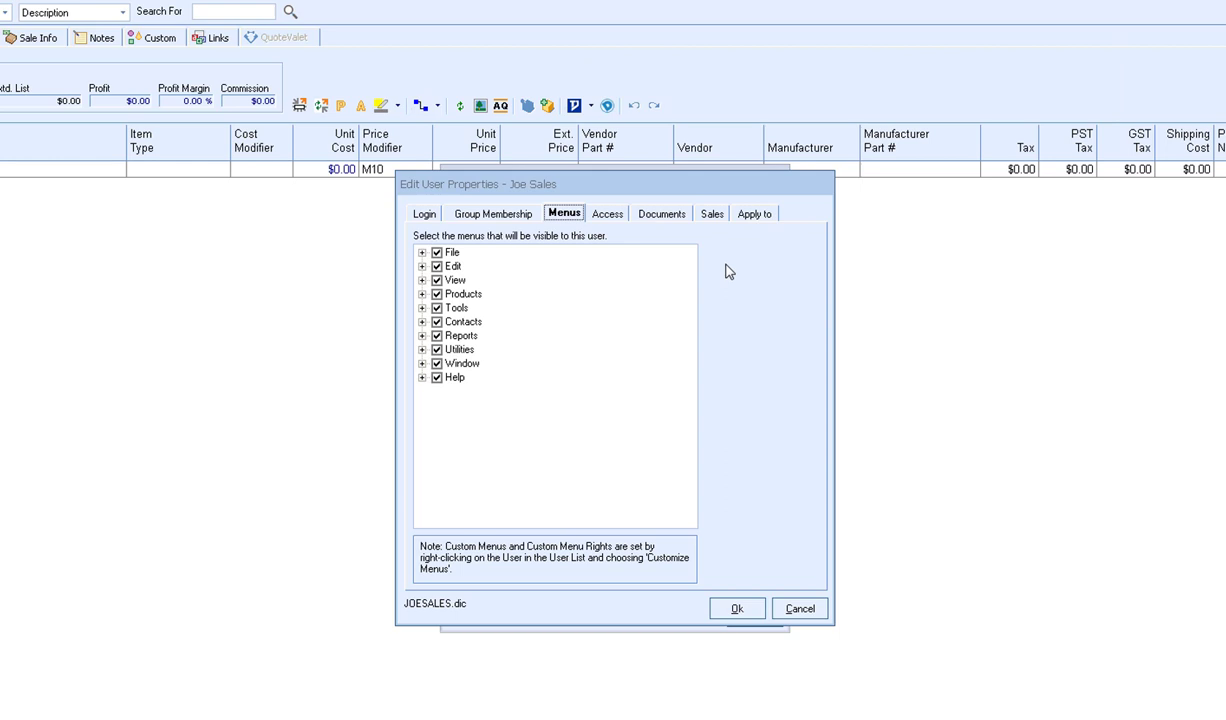
{"action": "left_click", "coordinate": [734, 610]}
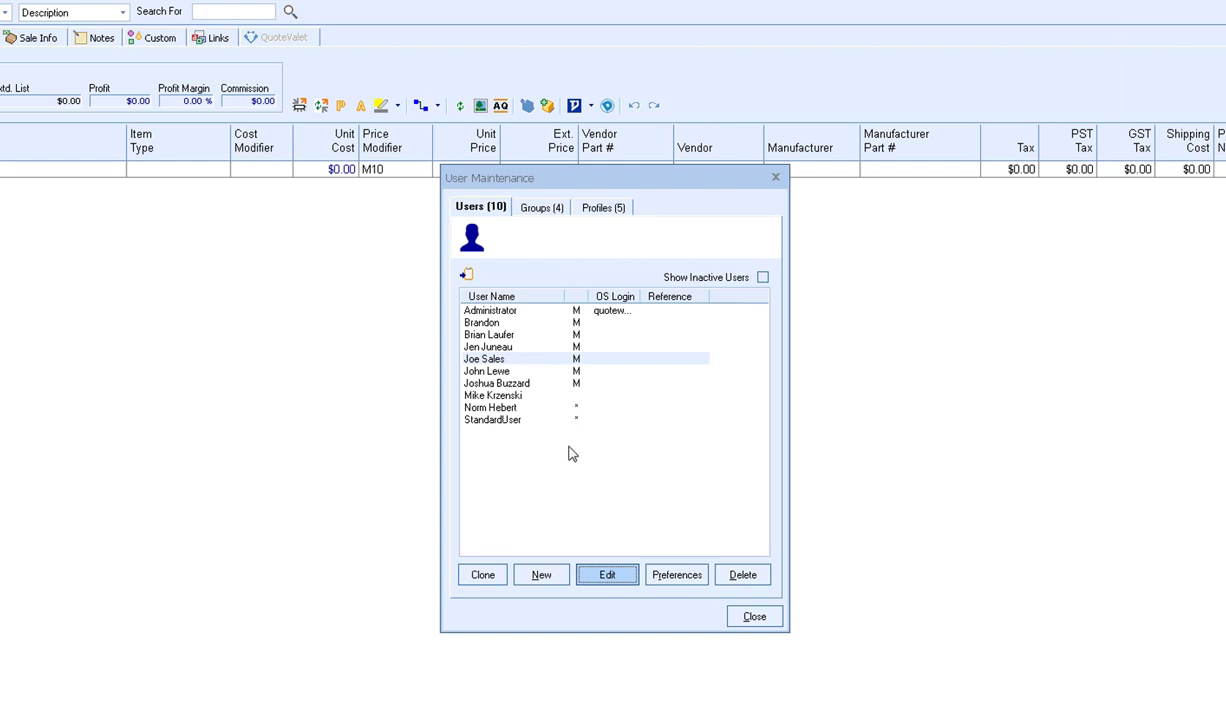
Start a clone of the sales user, review its login, group, menu, access, document and sales settings, and cancel it
{"action": "left_click", "coordinate": [478, 576]}
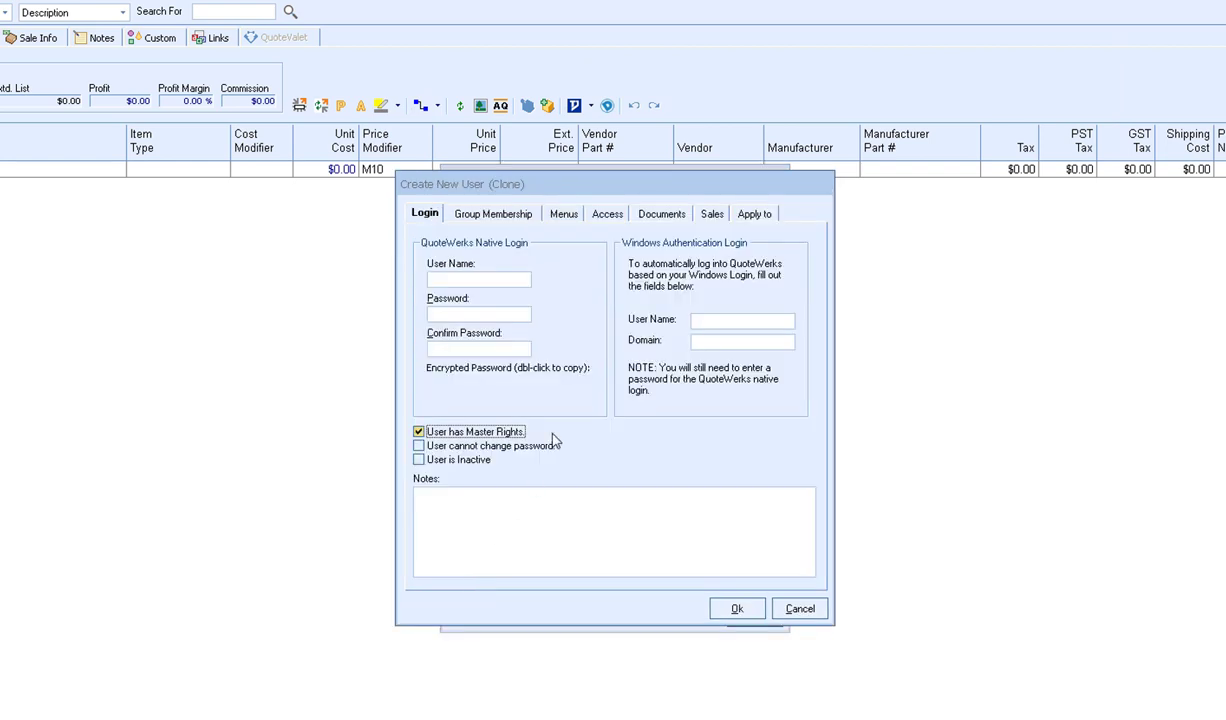
{"action": "left_click", "coordinate": [518, 218]}
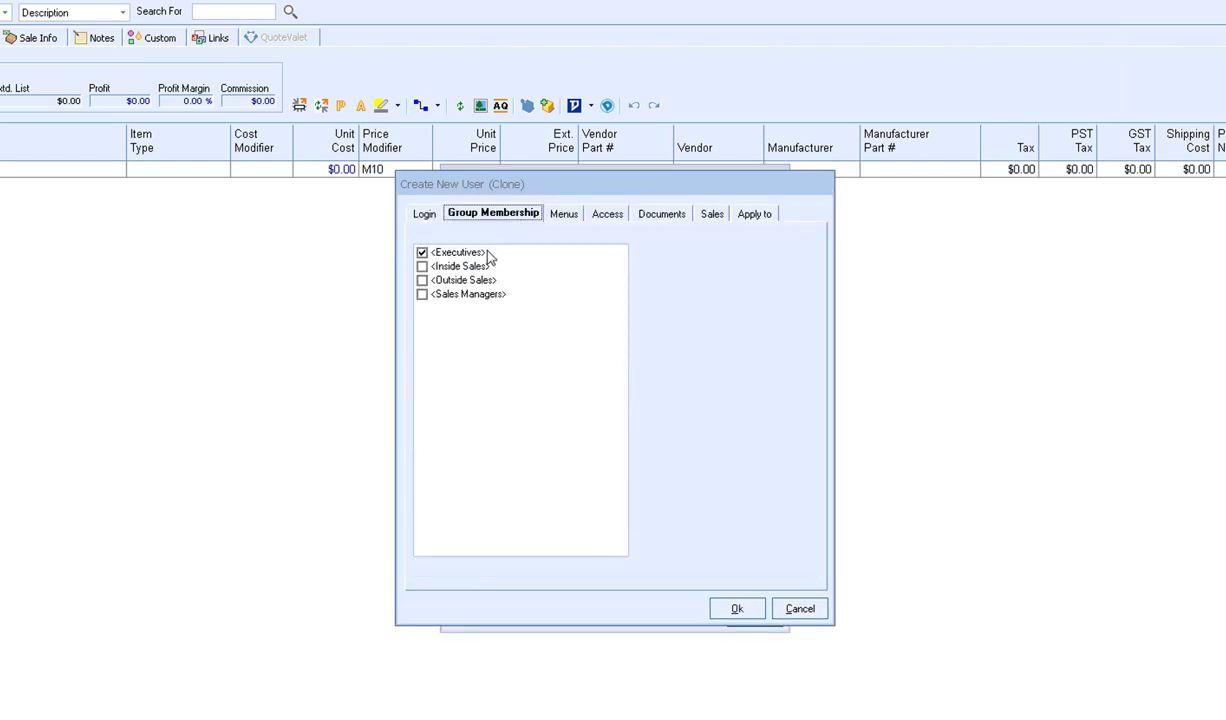
{"action": "left_click", "coordinate": [563, 216]}
{"action": "left_click", "coordinate": [607, 214]}
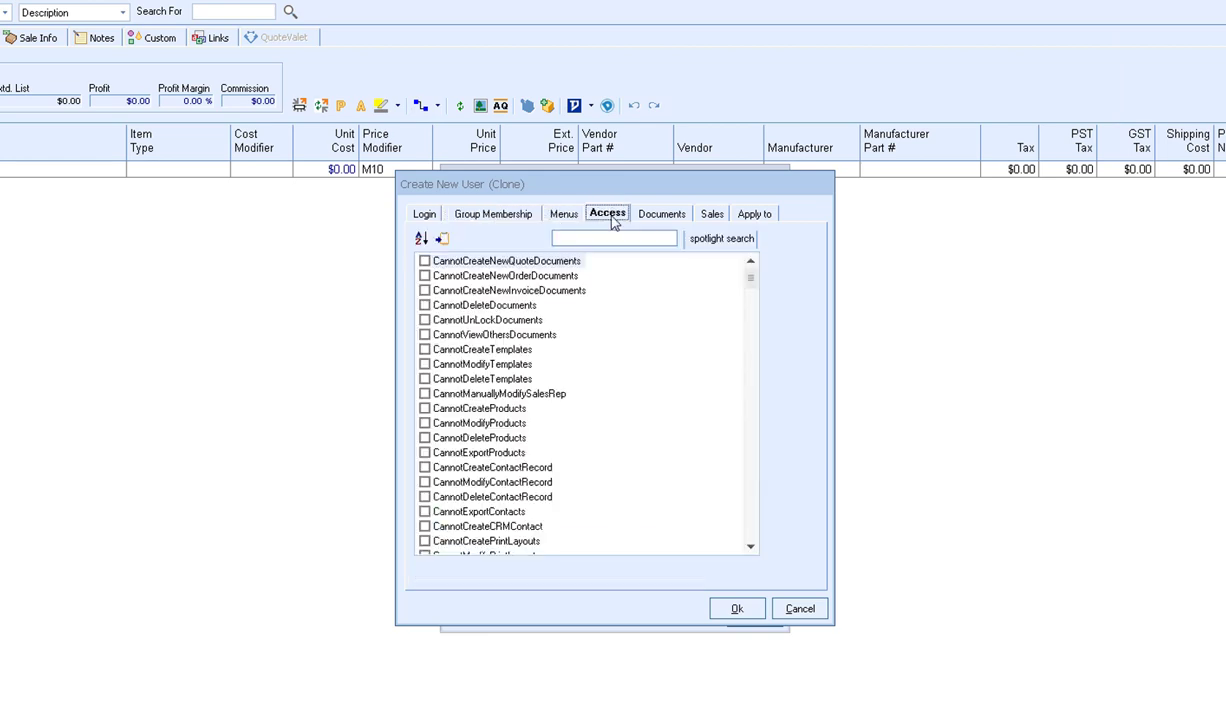
{"action": "left_click", "coordinate": [661, 214]}
{"action": "left_click", "coordinate": [711, 214]}
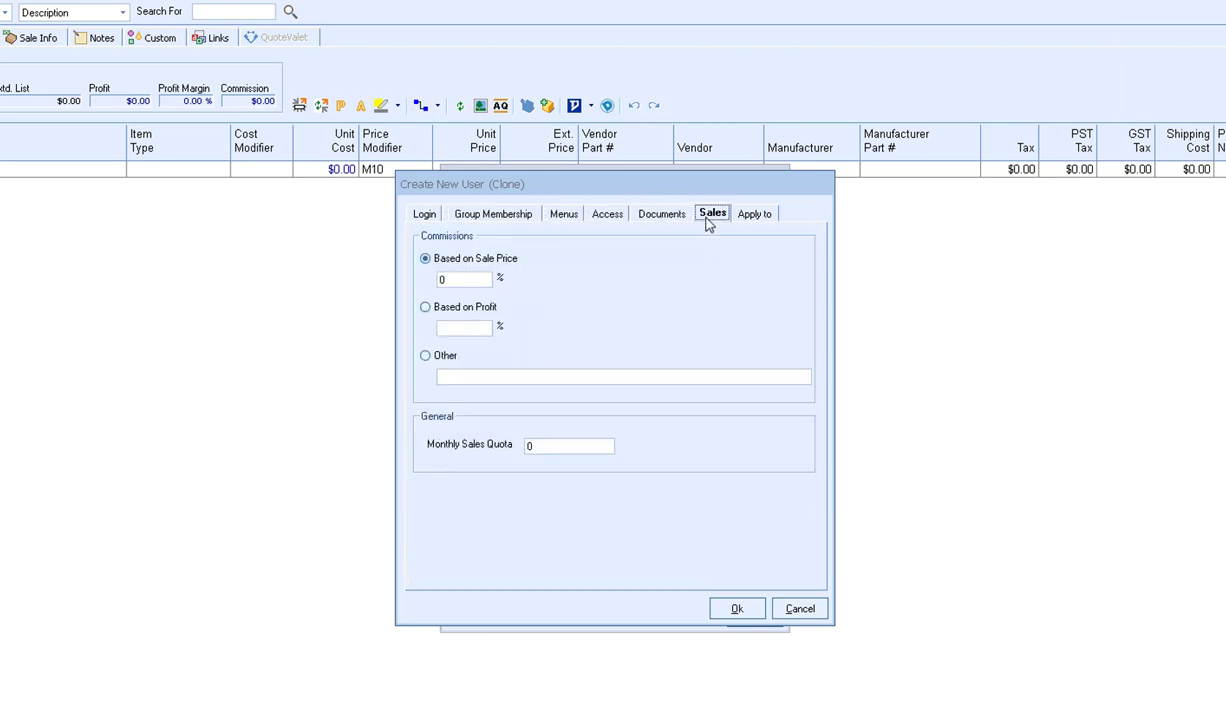
{"action": "left_click", "coordinate": [487, 209]}
{"action": "left_click", "coordinate": [414, 208]}
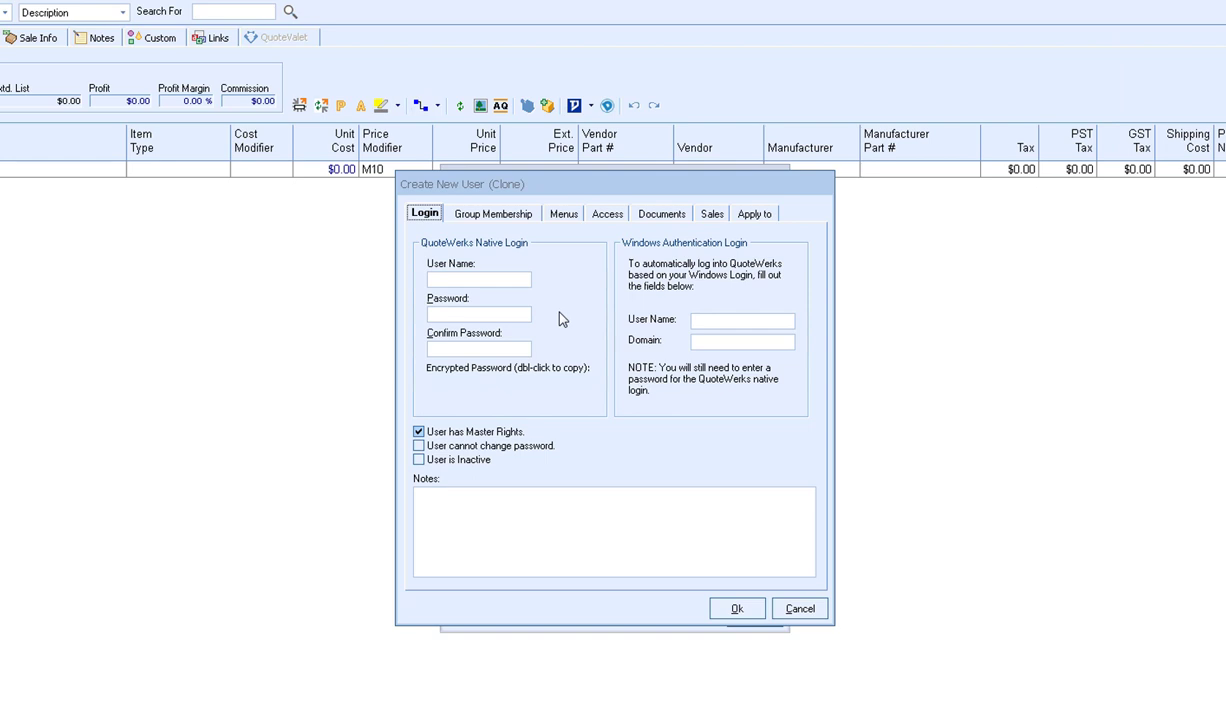
{"action": "left_click", "coordinate": [802, 609]}
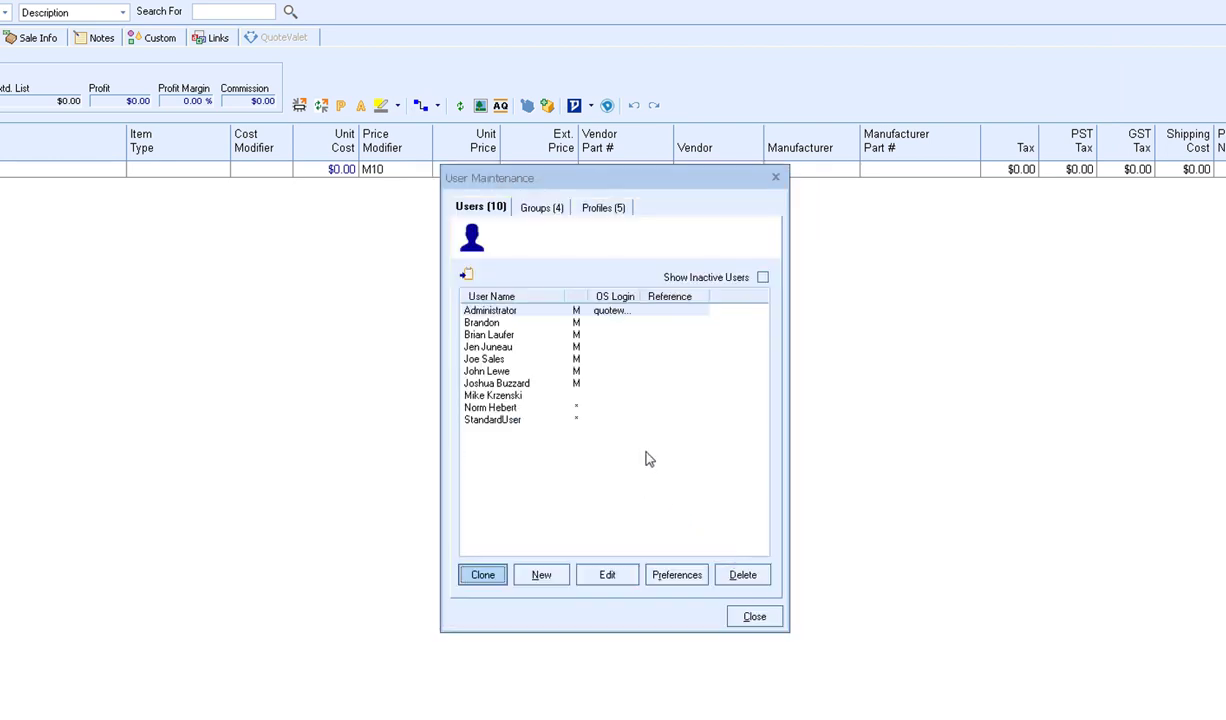
Review the personal details and e-mail setup in the preferences of the second user in the list, without saving
{"action": "left_click", "coordinate": [486, 321]}
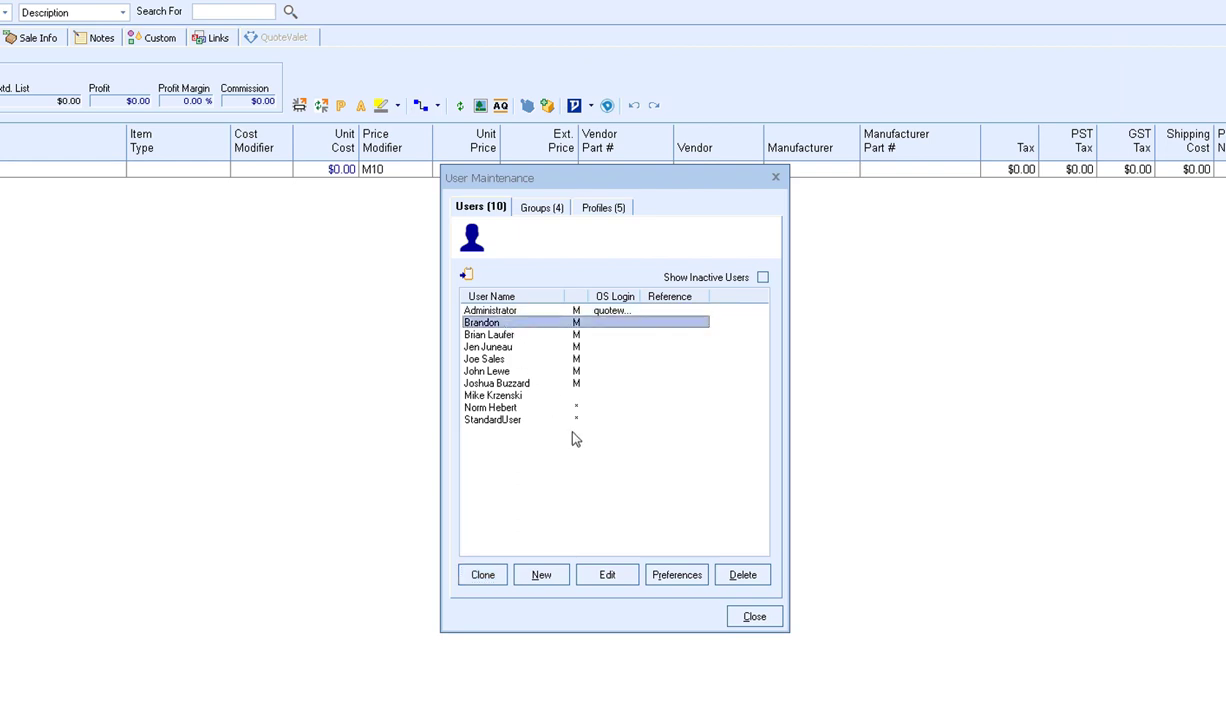
{"action": "left_click", "coordinate": [678, 576]}
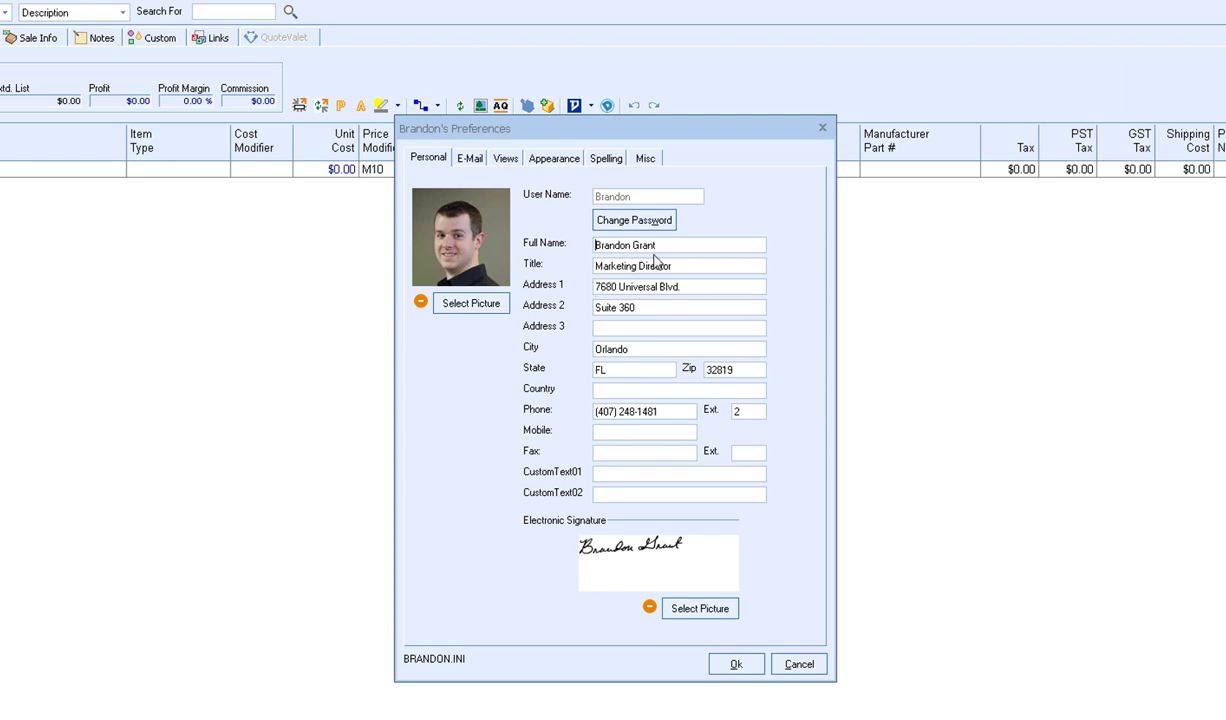
{"action": "left_click", "coordinate": [469, 162]}
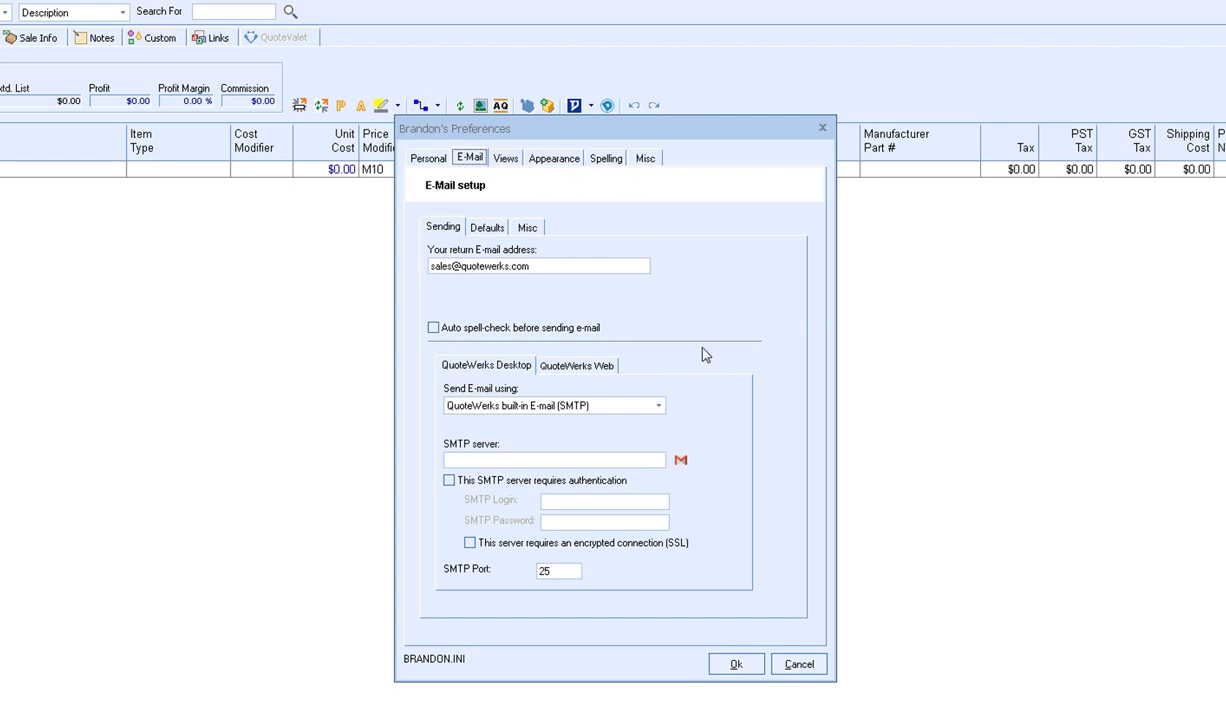
{"action": "left_click", "coordinate": [790, 663]}
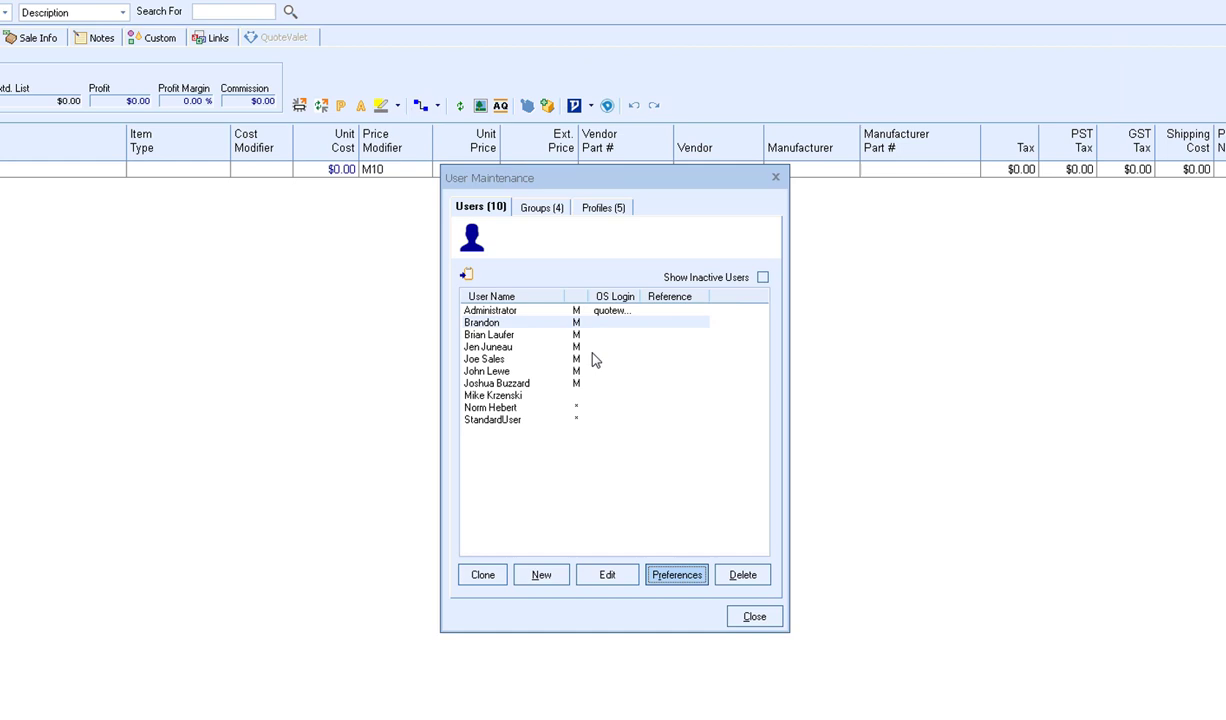
Review the user groups and the approval settings profiles, and return to the user list
{"action": "left_click", "coordinate": [539, 210]}
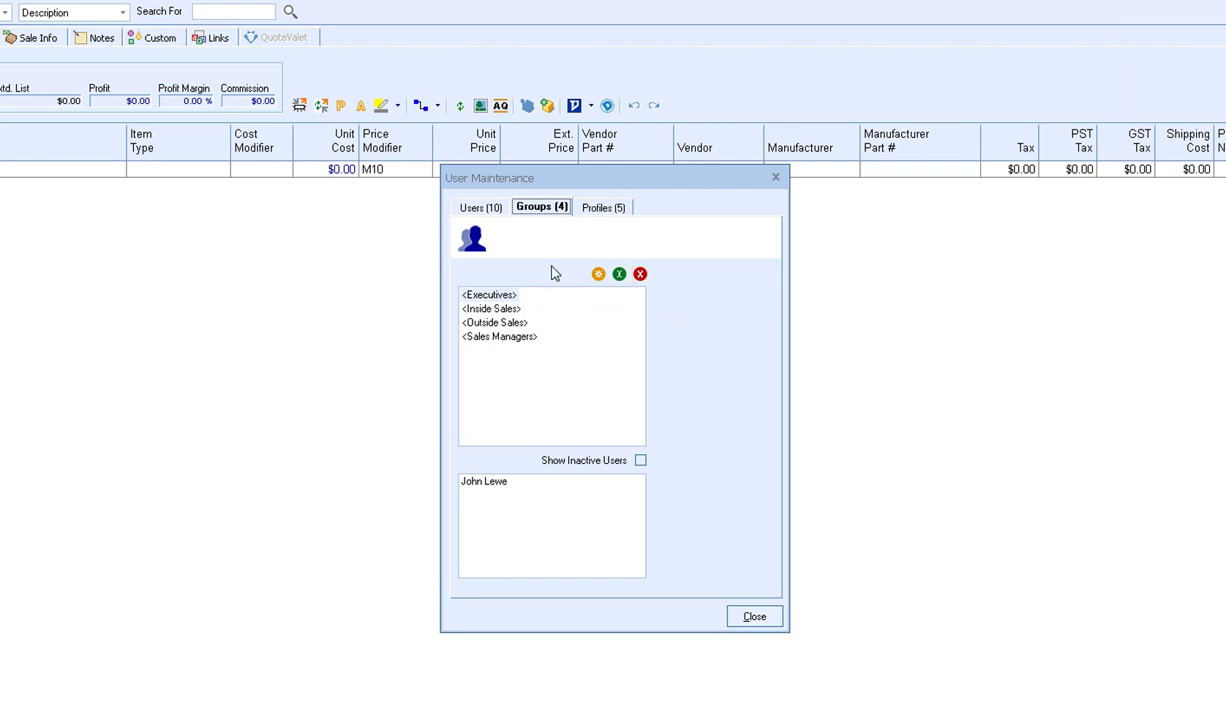
{"action": "left_click", "coordinate": [484, 209]}
{"action": "left_click", "coordinate": [598, 210]}
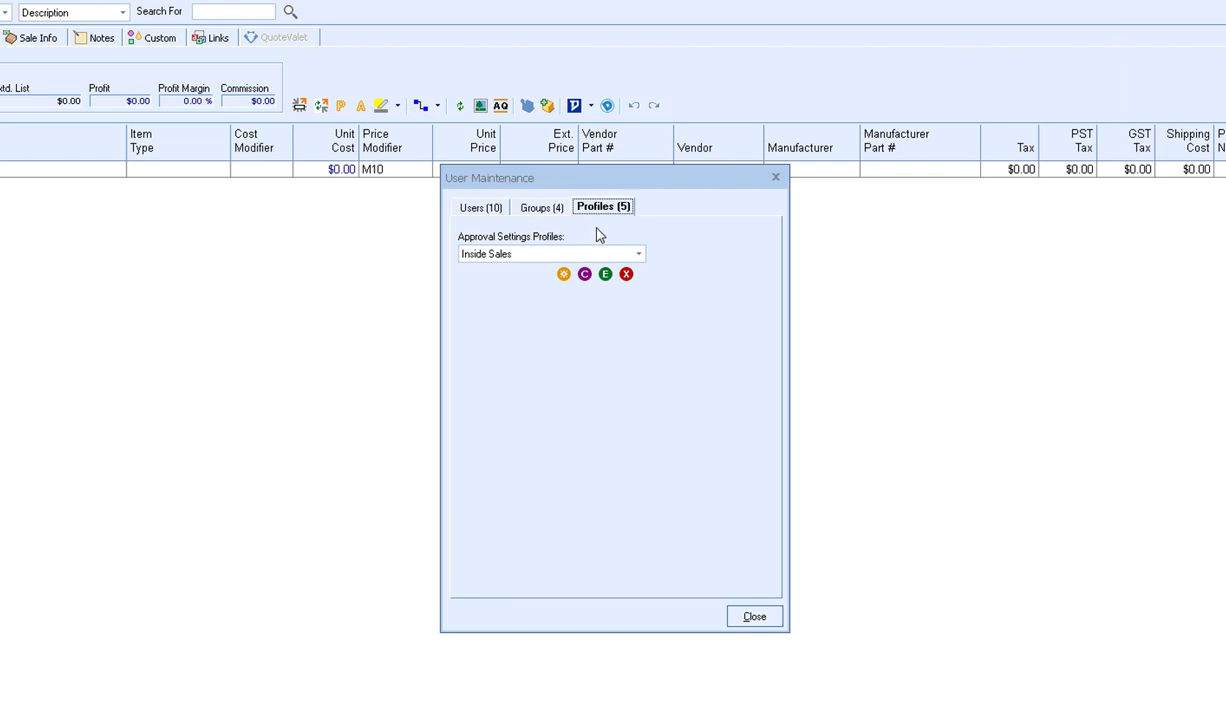
{"action": "left_click", "coordinate": [490, 214]}
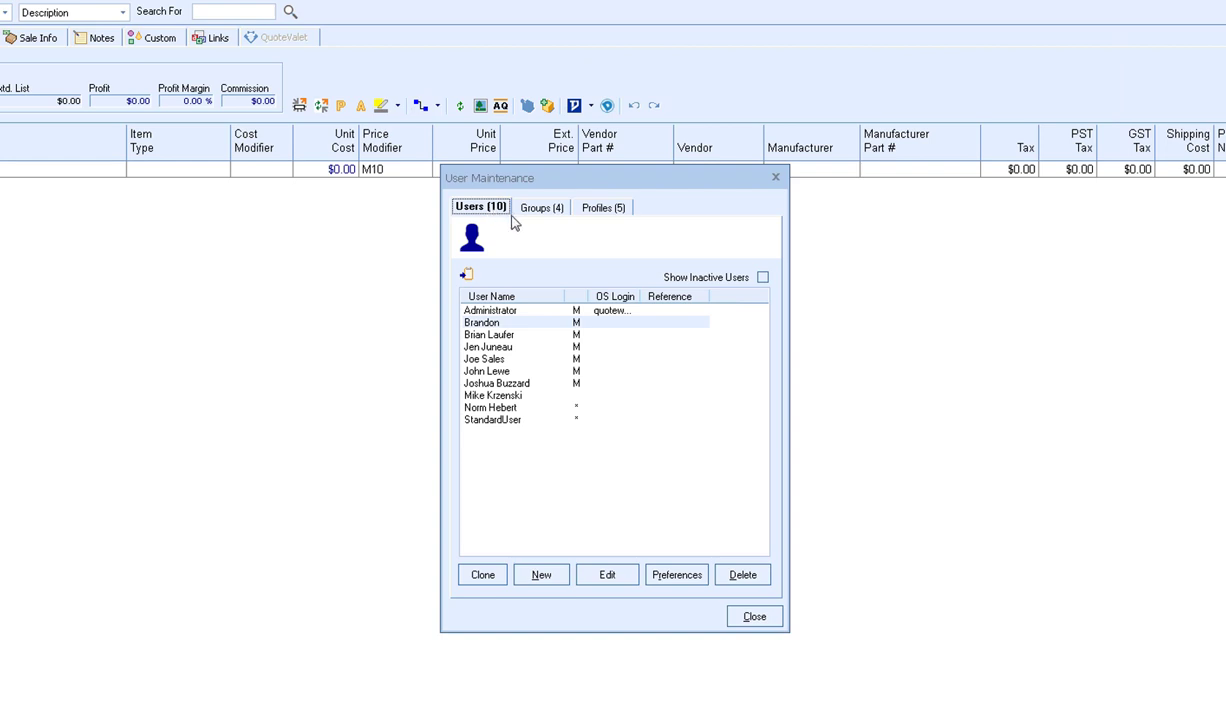